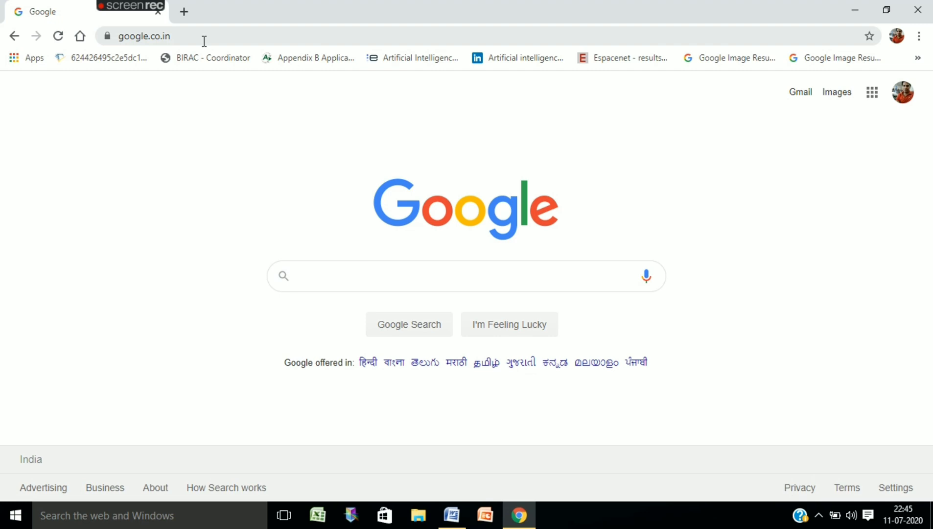
Search Google for "pubmed" and open the PubMed website from the results.
click(329, 275)
text(pubmed)
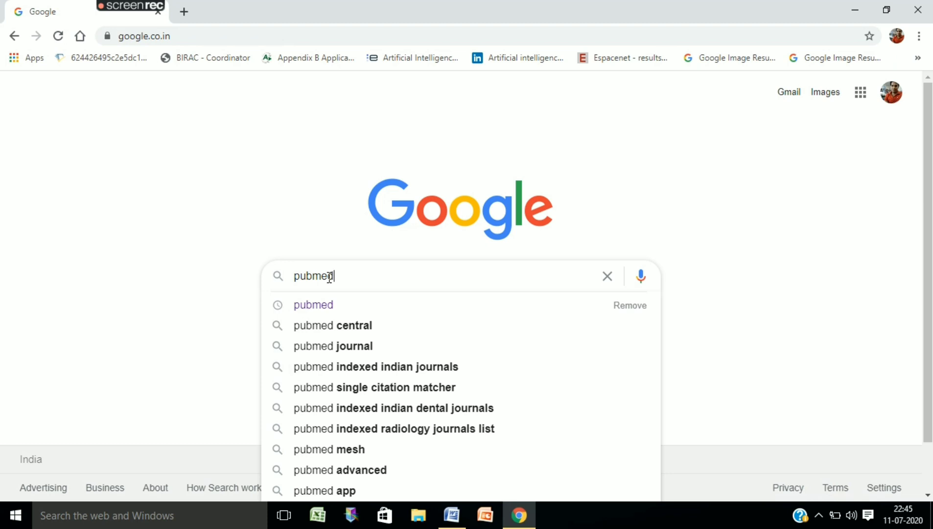
key(Return)
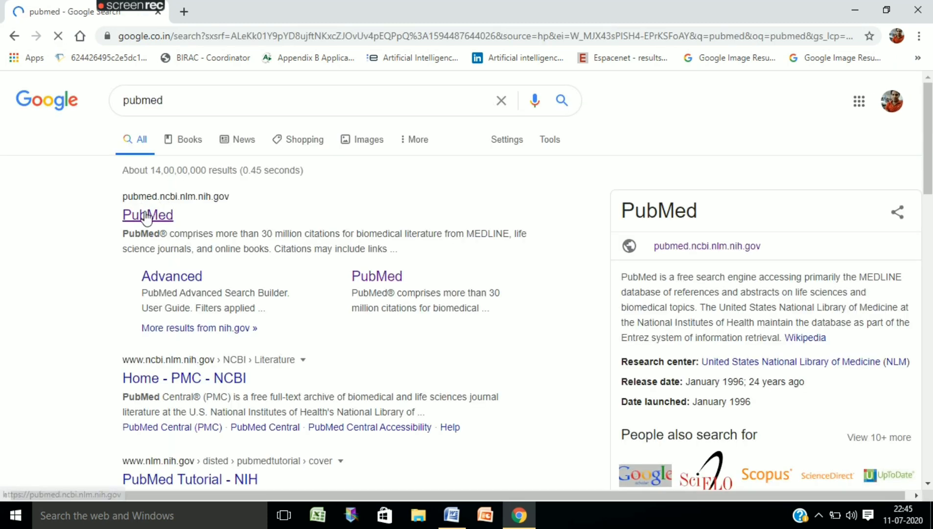
click(148, 216)
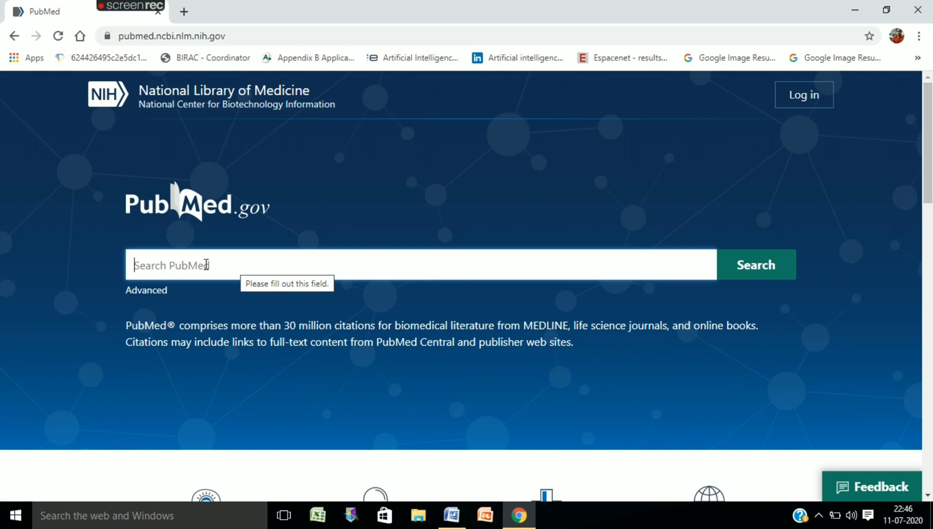
Switch to the Word document and copy the term "Diabetes" from the disease list.
click(460, 518)
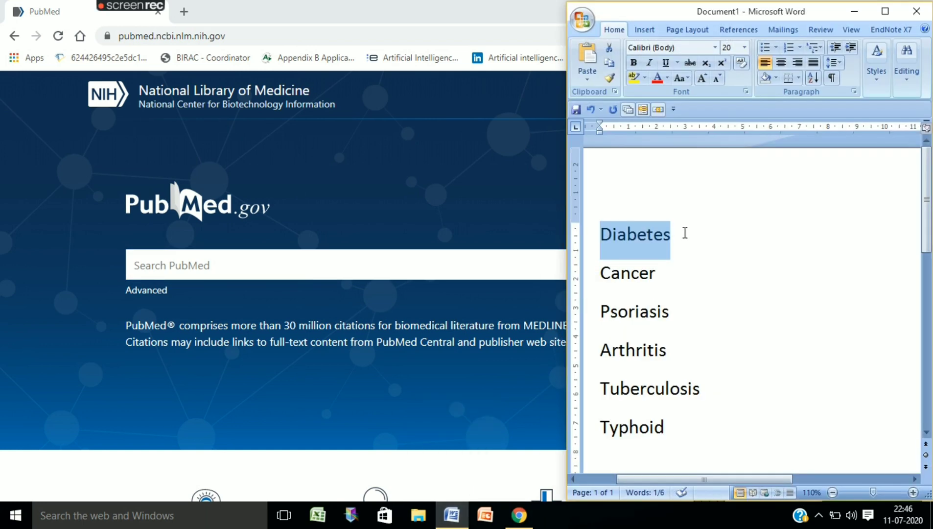
click(603, 233)
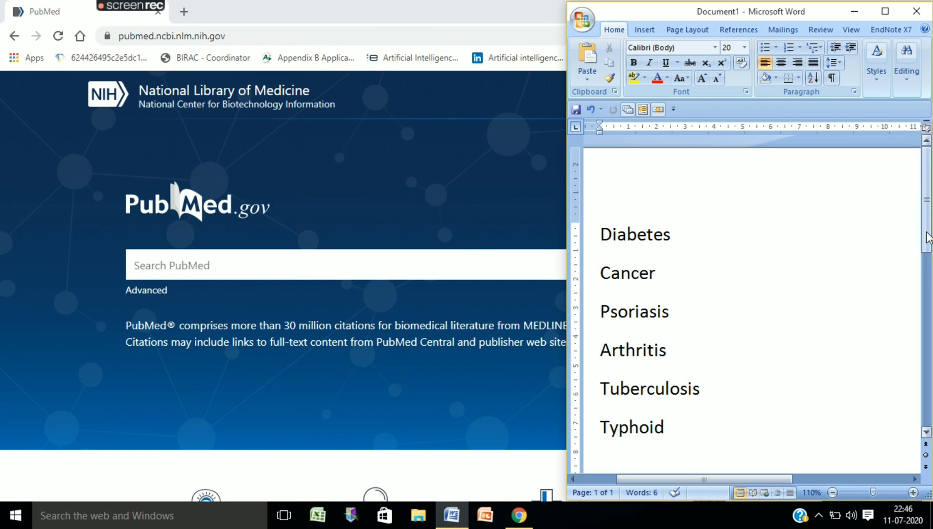
scroll(928, 237, down, 1)
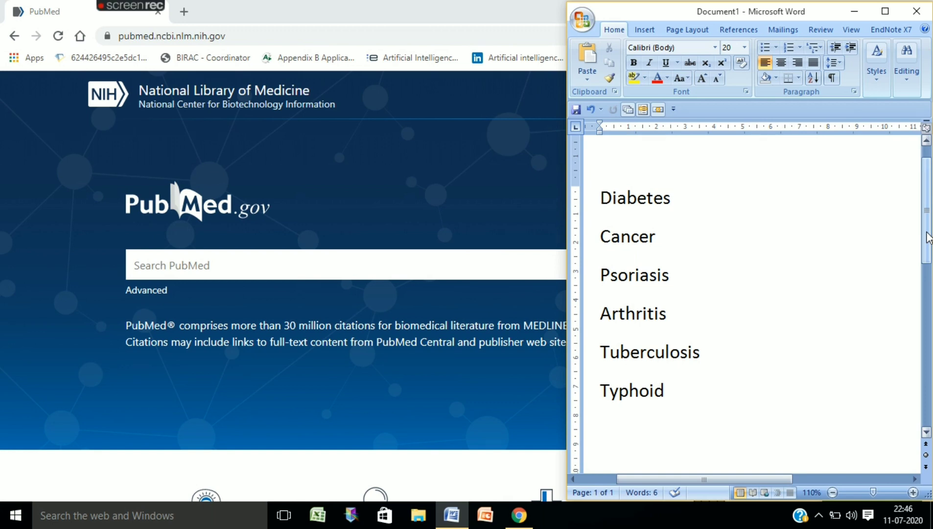
scroll(929, 237, up, 1)
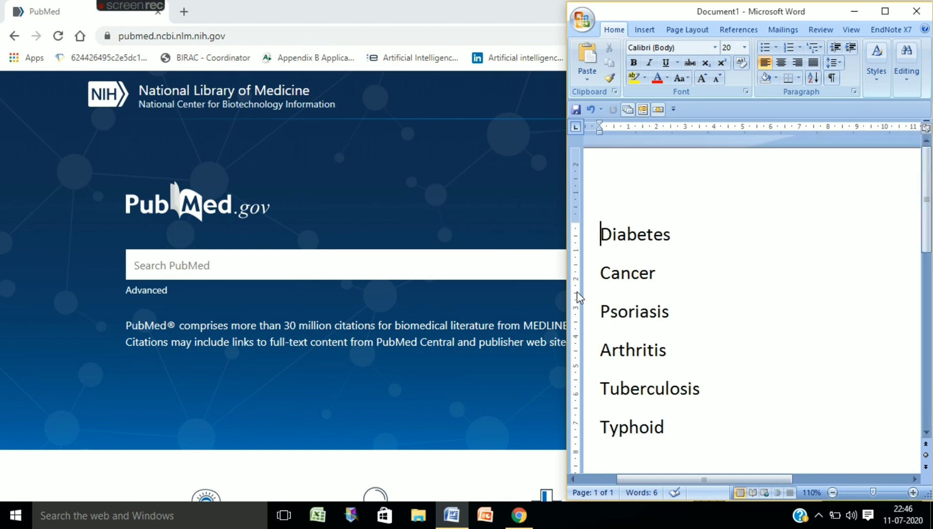
drag(600, 235, 669, 234)
key(ctrl+c)
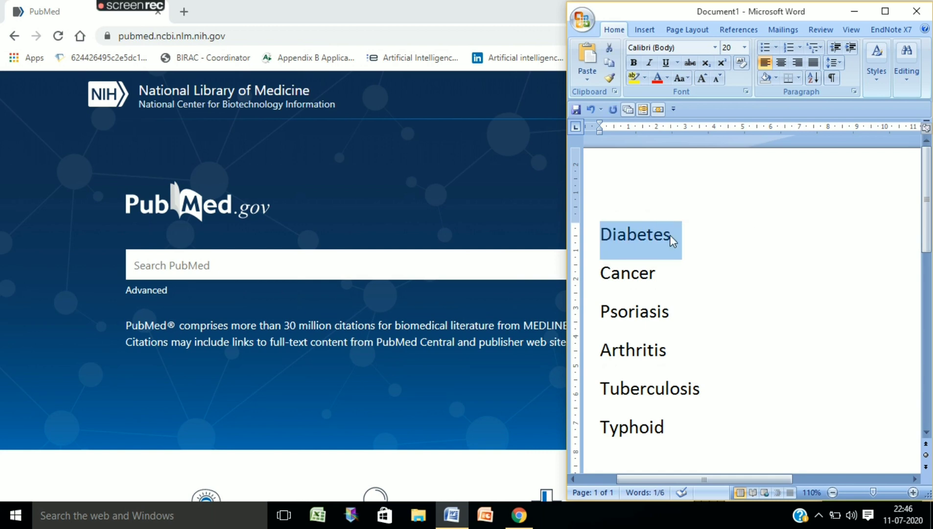
Return to PubMed in Chrome, paste "Diabetes" as the query and run the search.
click(249, 270)
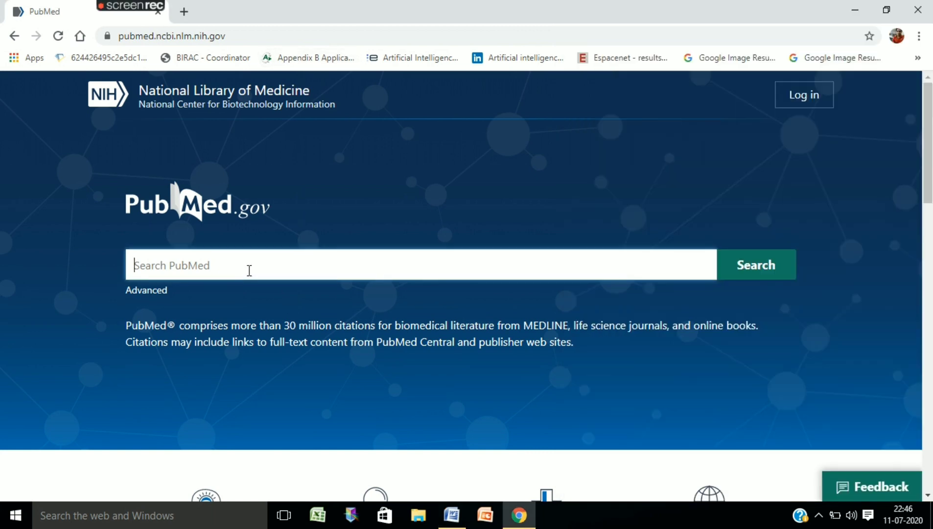
key(ctrl+v)
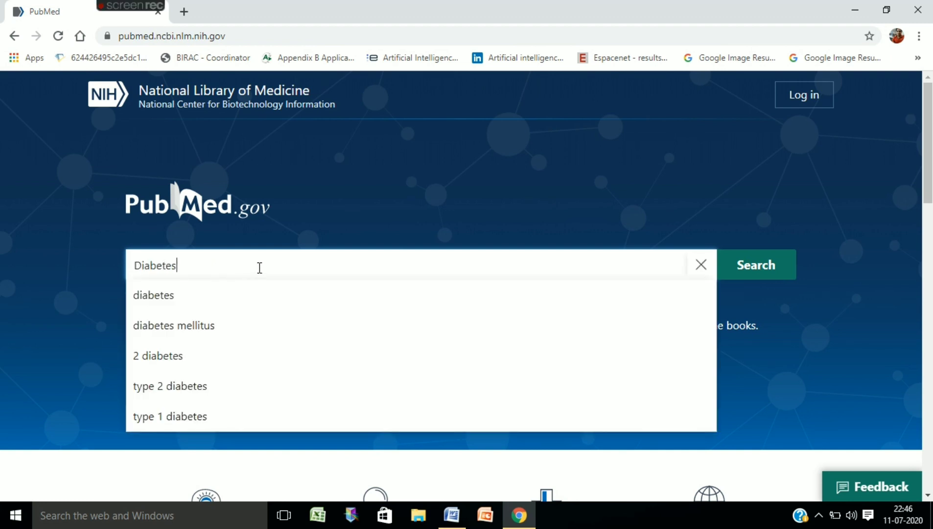
click(748, 265)
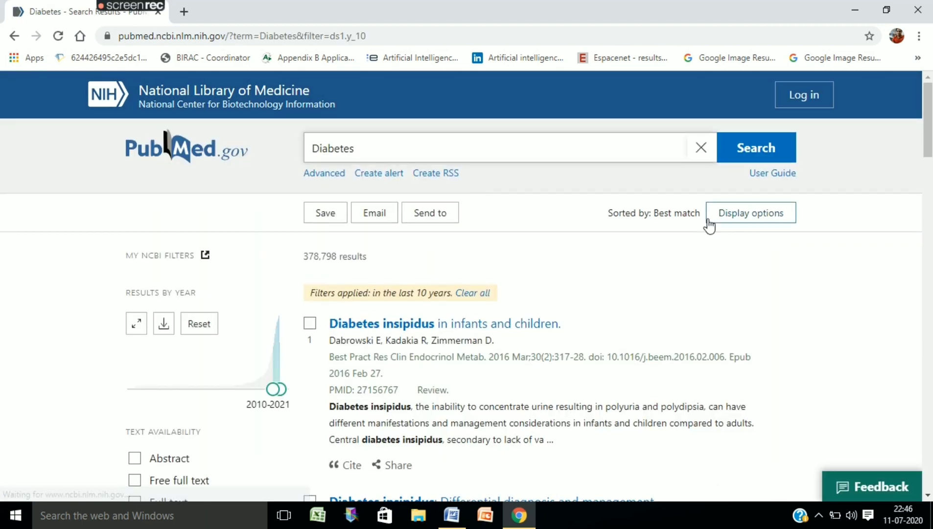
Examine the number of Diabetes results and the filter already applied to them.
drag(928, 123, 928, 146)
scroll(929, 142, up, 1)
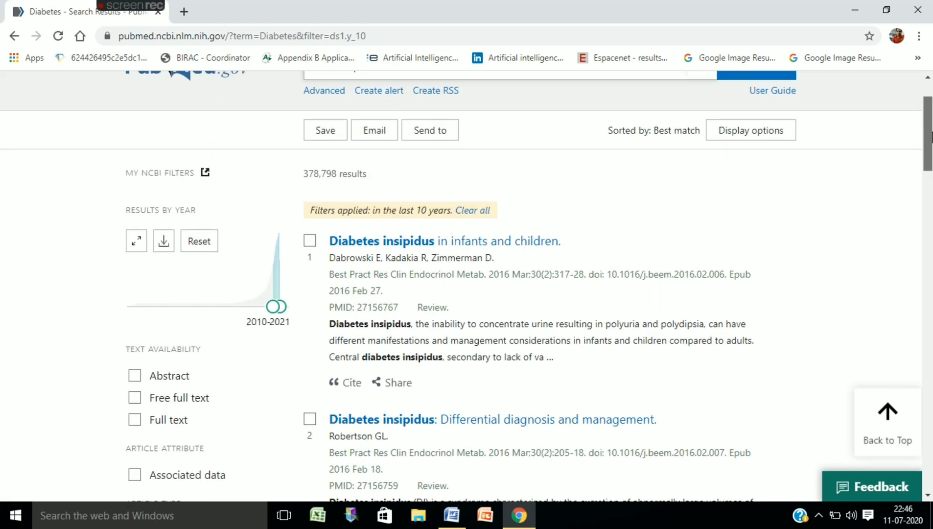
drag(303, 174, 343, 176)
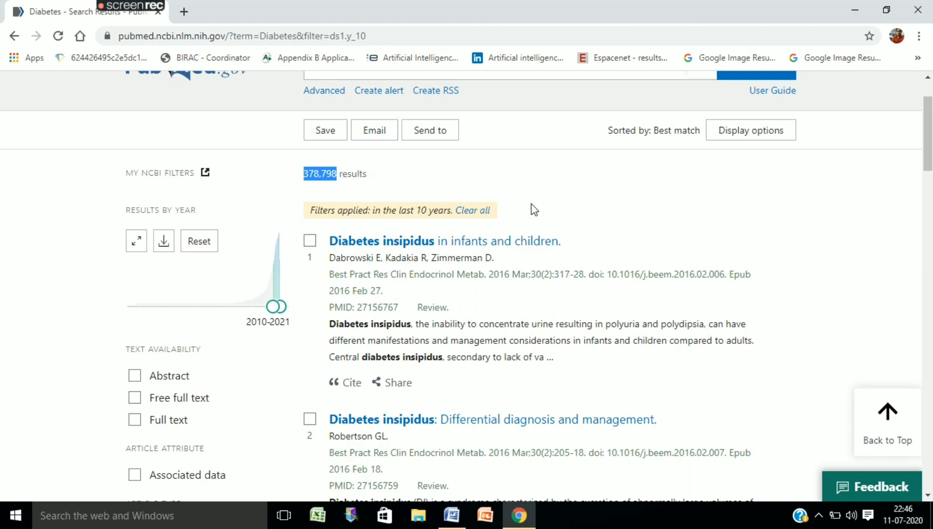
scroll(929, 123, up, 1)
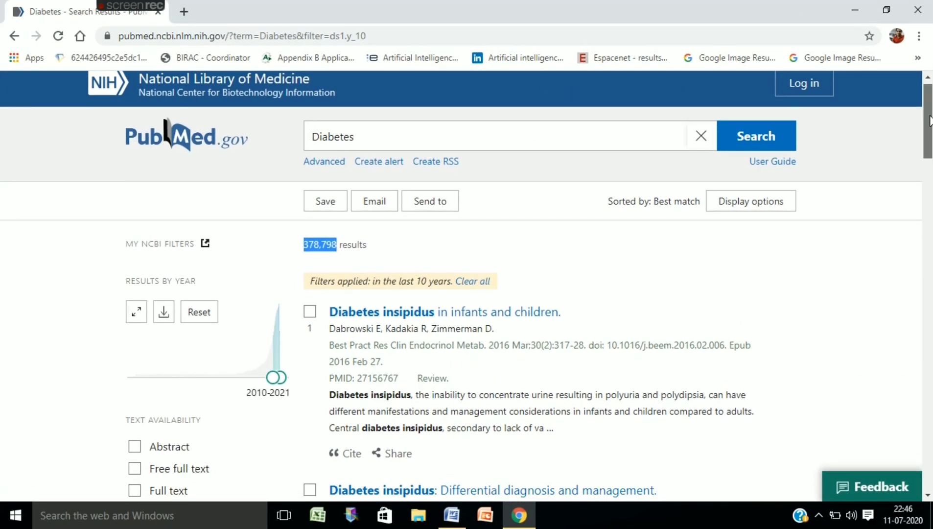
scroll(928, 124, down, 1)
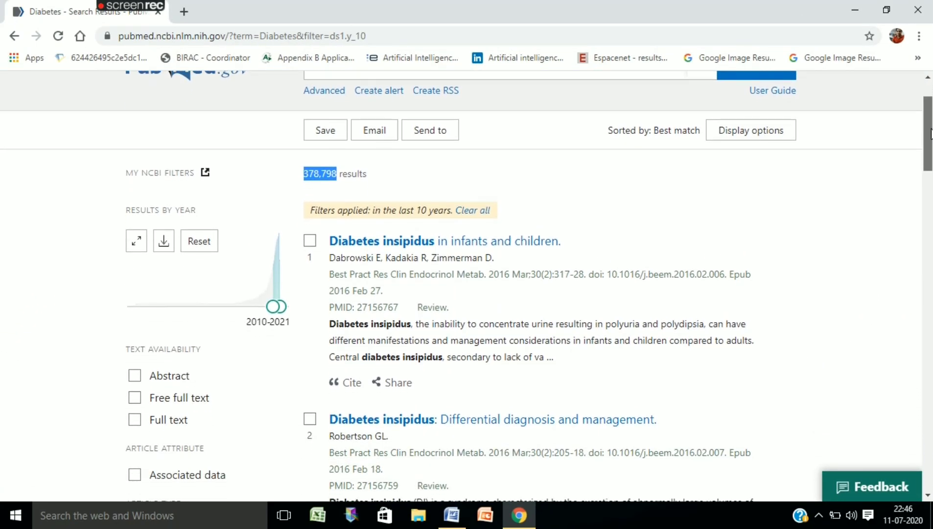
scroll(432, 258, up, 2)
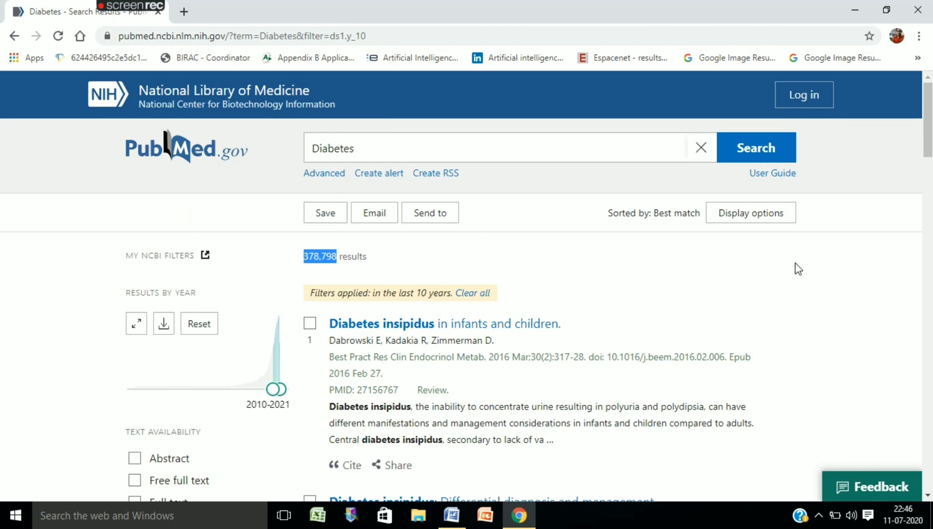
scroll(928, 124, down, 3)
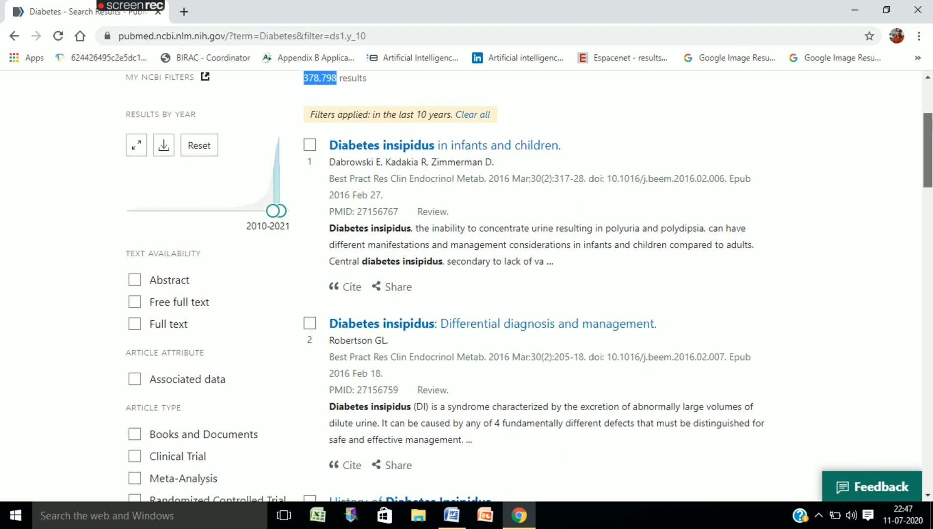
scroll(930, 123, down, 1)
scroll(930, 123, up, 4)
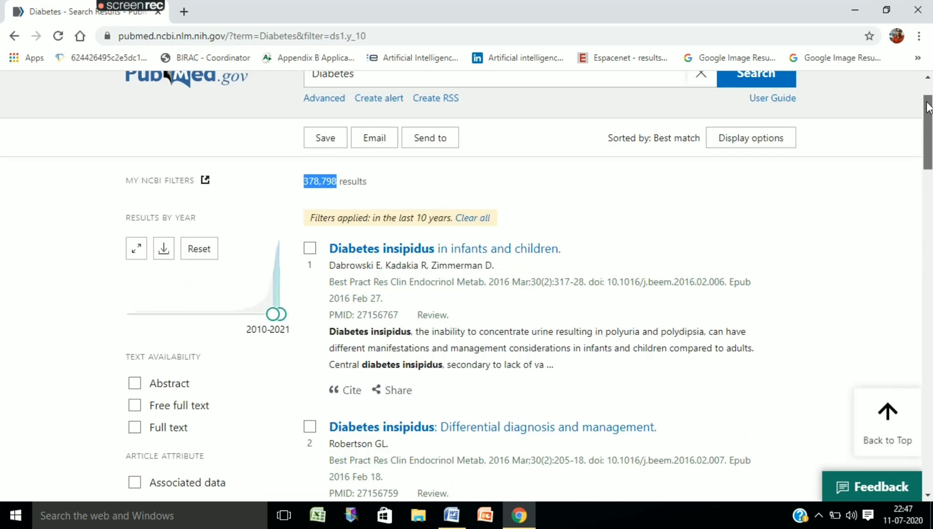
Look through the article type and publication date filters available for the Diabetes results.
scroll(930, 123, down, 3)
scroll(930, 122, down, 5)
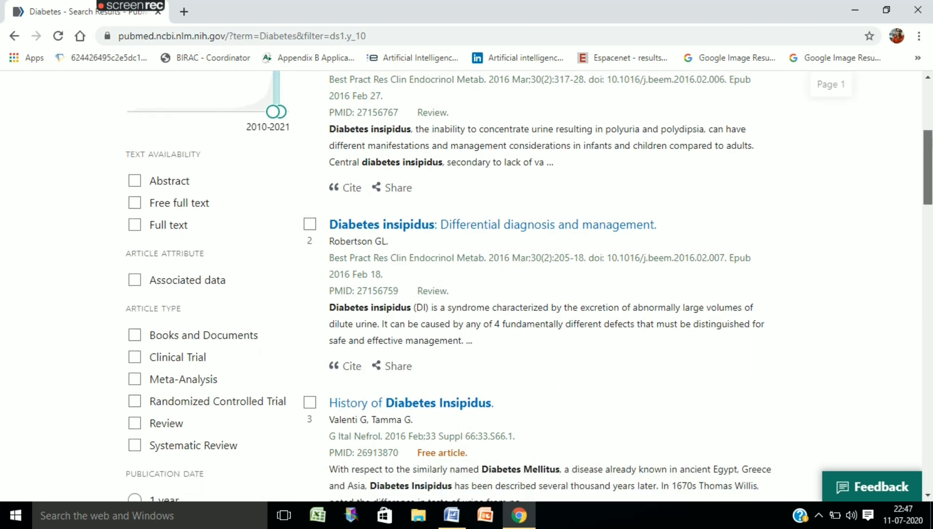
scroll(916, 171, down, 1)
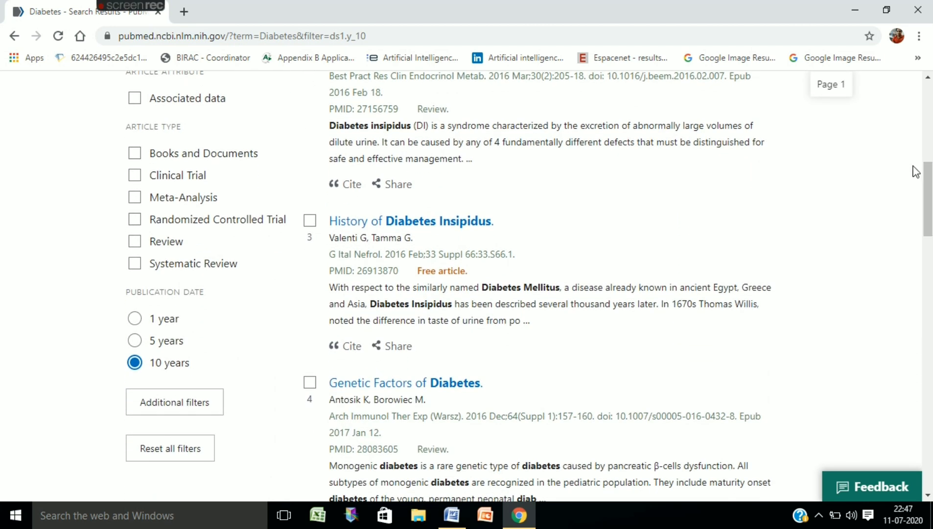
drag(227, 201, 150, 208)
drag(215, 181, 146, 181)
drag(295, 226, 82, 206)
click(81, 206)
drag(926, 189, 892, 194)
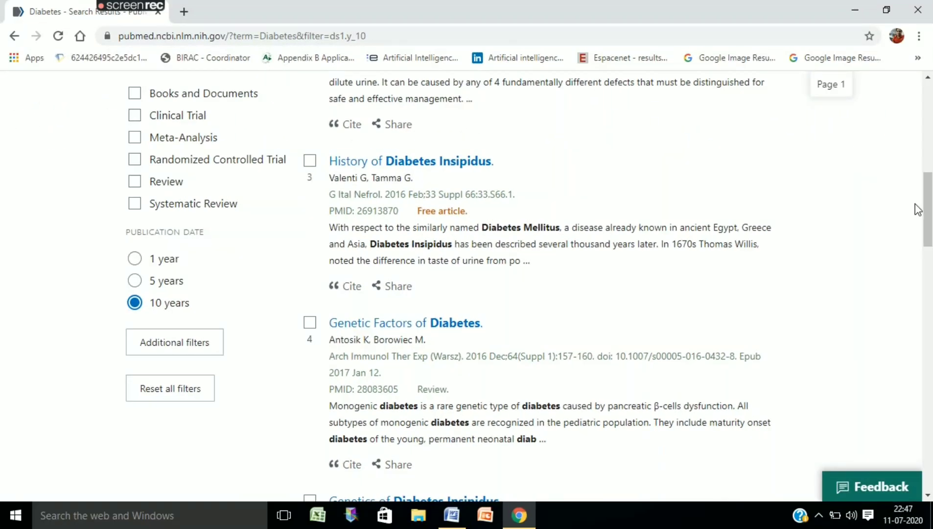
Filter the Diabetes results by the article types Clinical Trial, Meta-Analysis and Randomized Controlled Trial.
scroll(896, 189, up, 4)
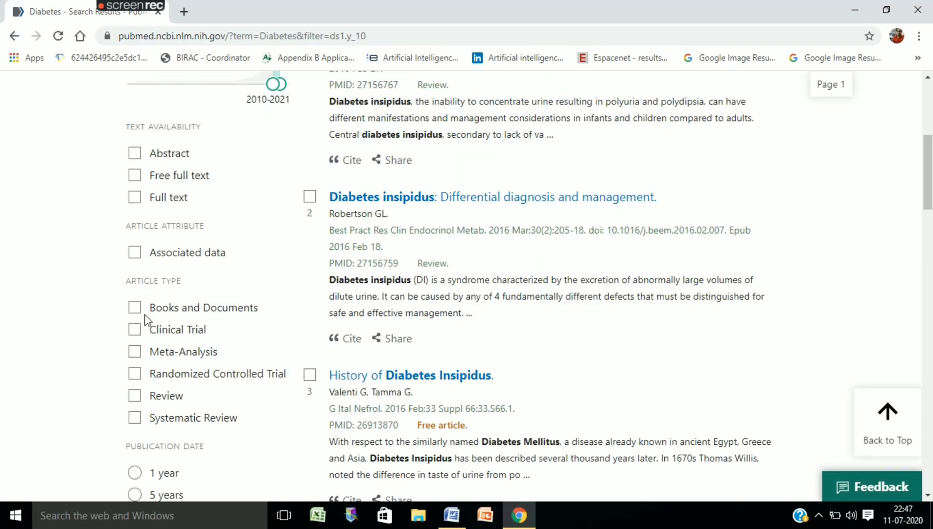
click(134, 329)
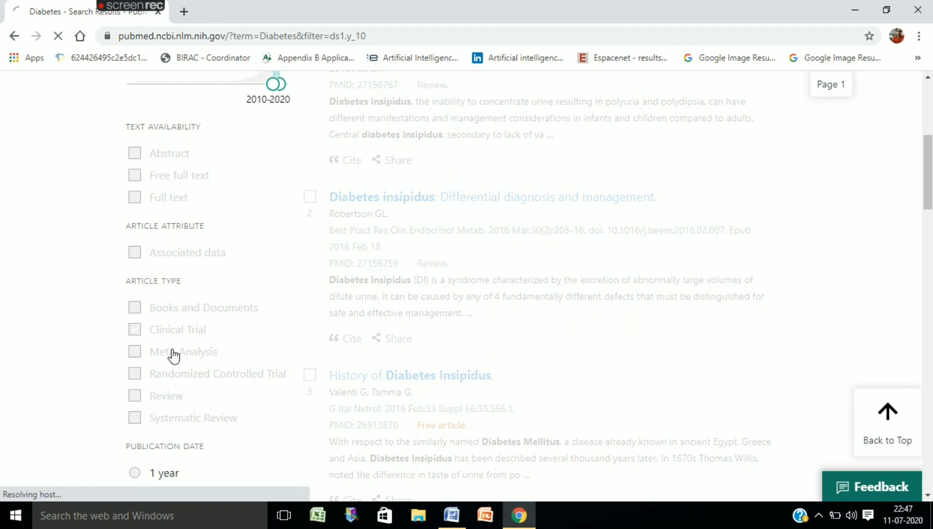
scroll(174, 356, down, 8)
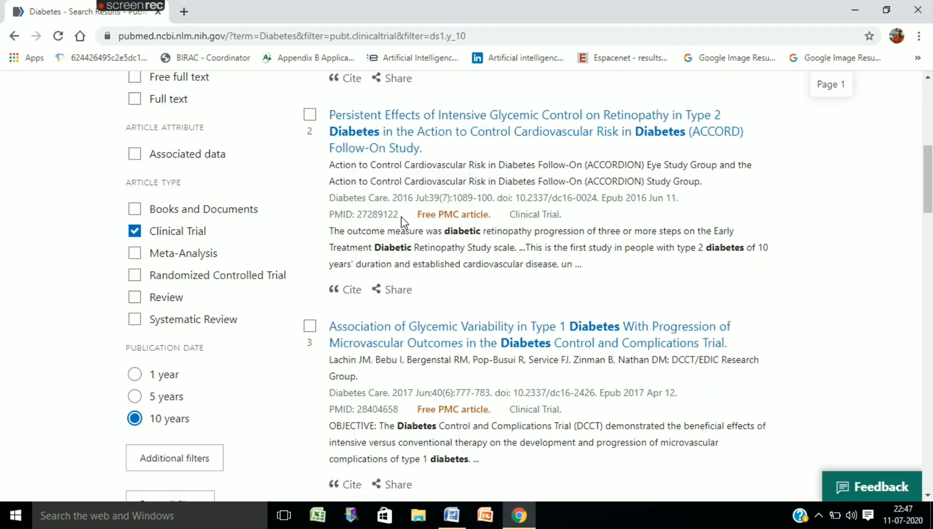
click(134, 252)
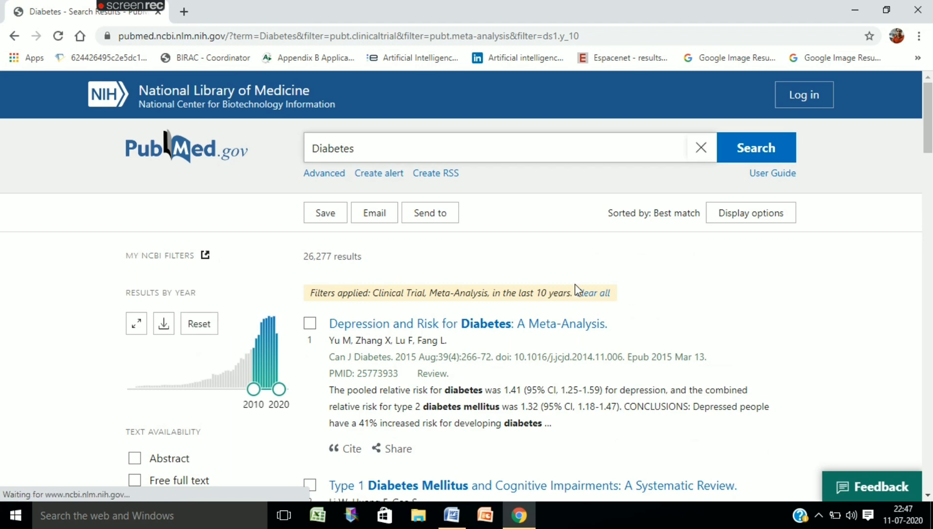
scroll(318, 301, down, 6)
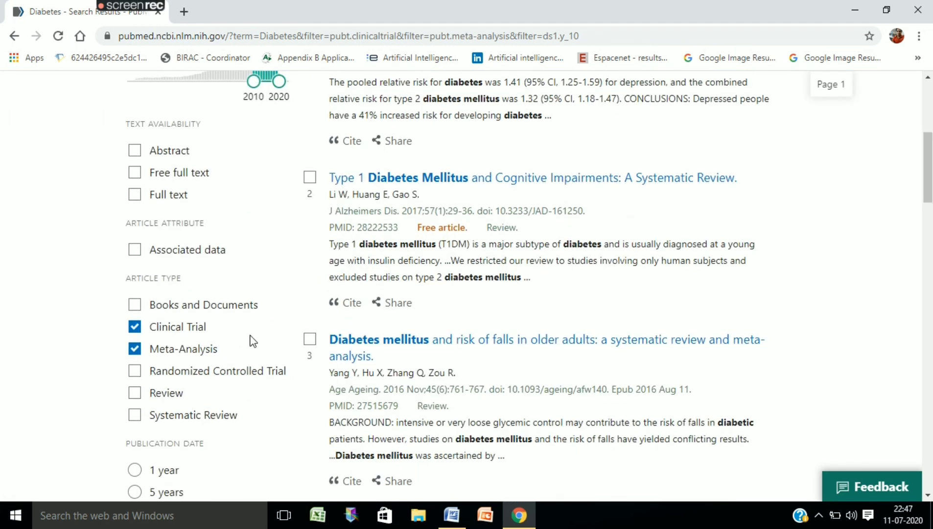
click(135, 370)
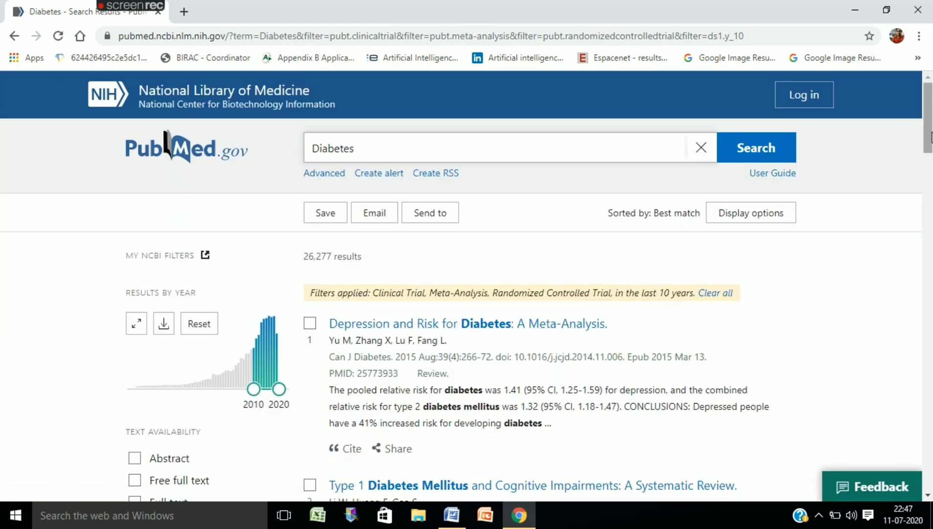
Check the result count and the list of applied filters for the narrowed search.
drag(928, 120, 931, 145)
drag(376, 93, 300, 86)
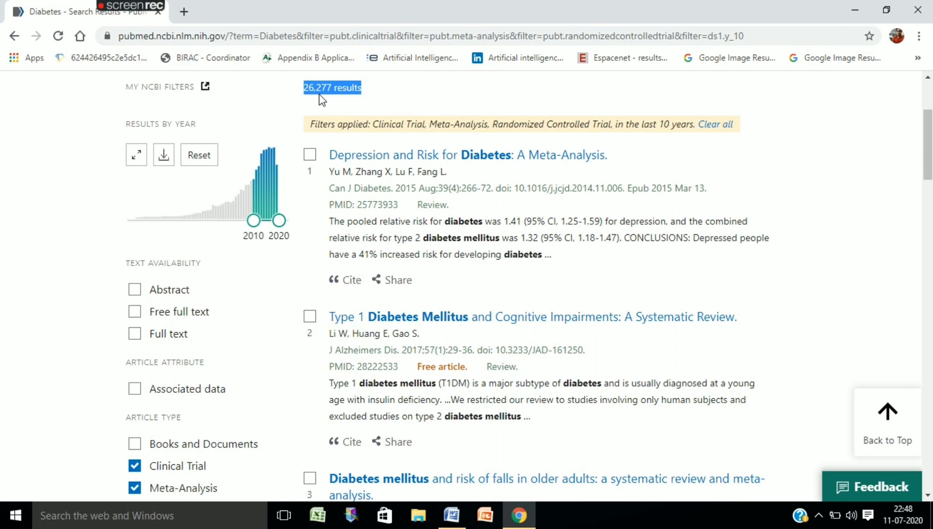
drag(929, 128, 929, 103)
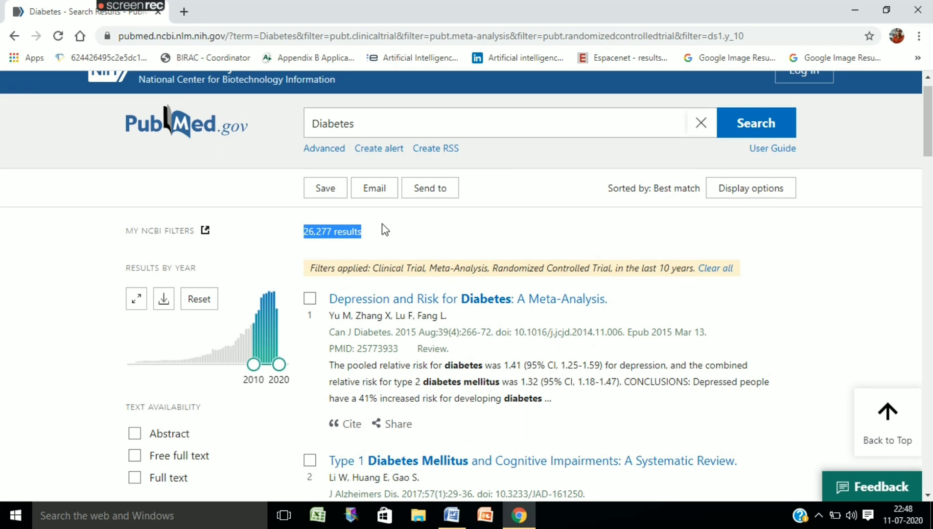
mouse_move(929, 121)
mouse_down()
mouse_move(929, 173)
mouse_move(929, 109)
mouse_up()
click(456, 174)
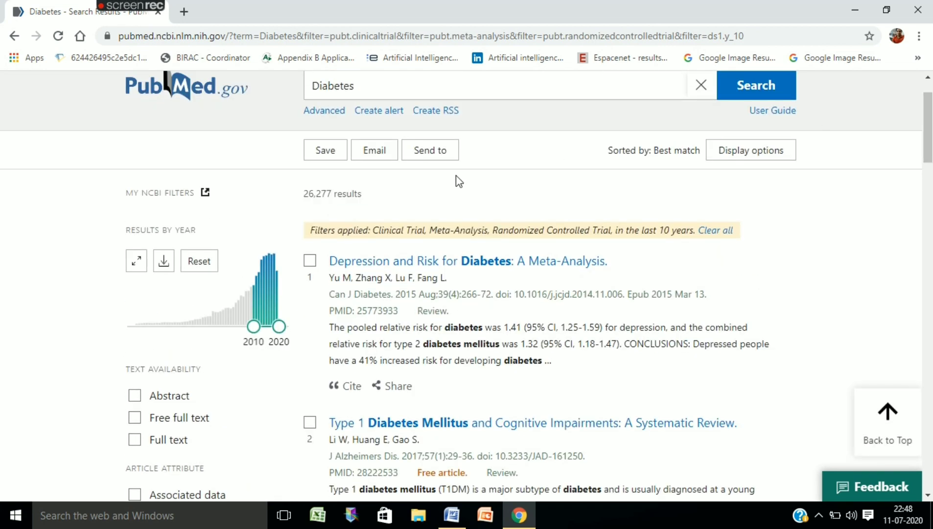
Expand the Results by Year timeline and examine the yearly publication counts.
drag(929, 117, 928, 125)
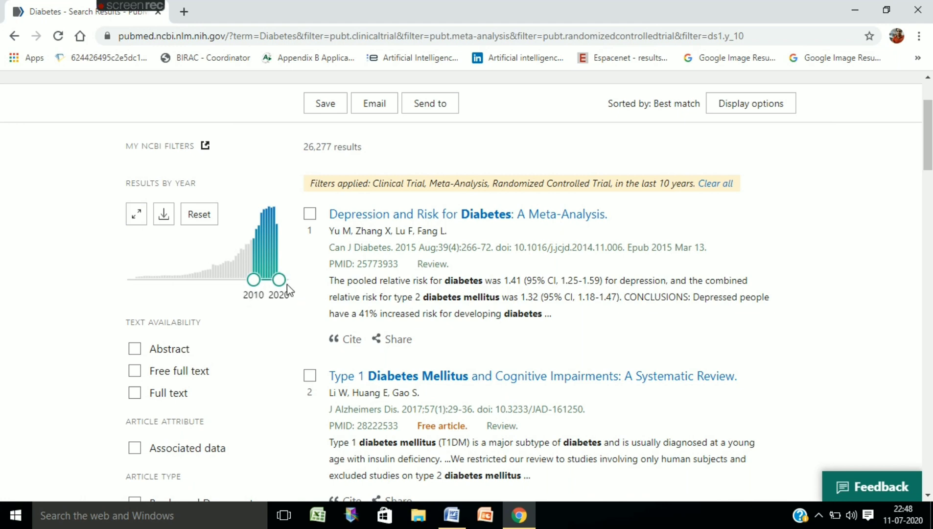
click(137, 216)
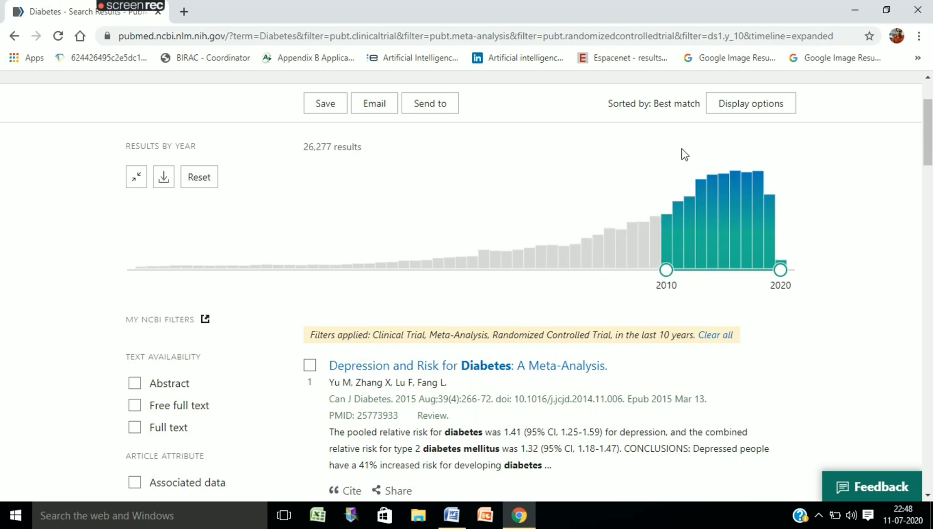
scroll(780, 146, up, 1)
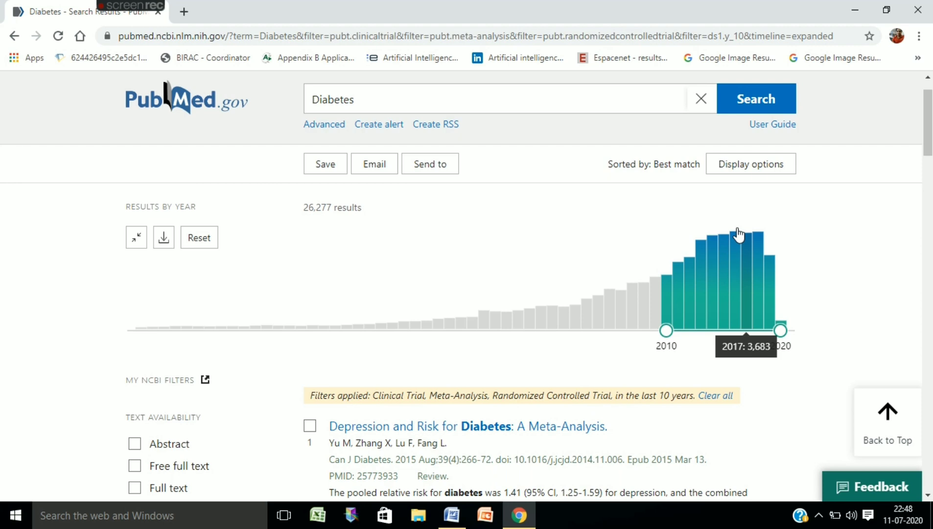
scroll(928, 130, up, 1)
scroll(929, 130, up, 1)
scroll(928, 132, down, 1)
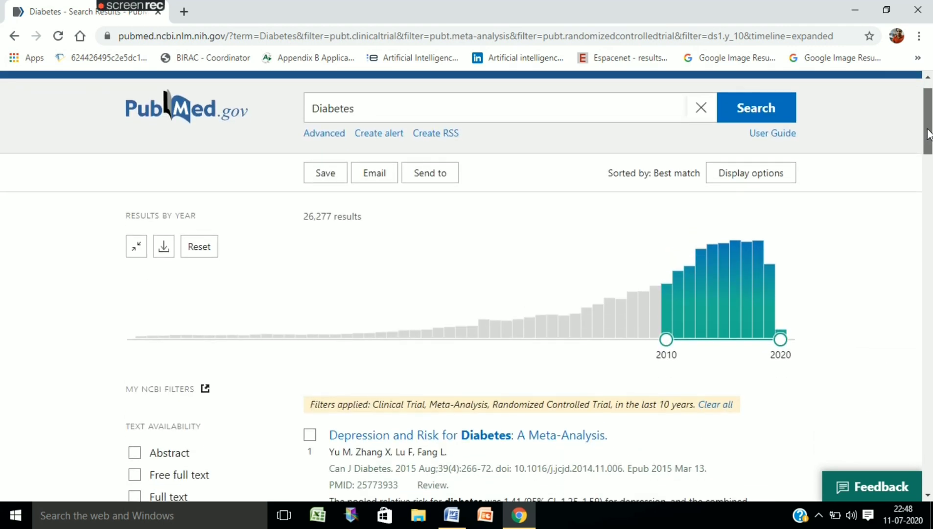
scroll(928, 132, up, 1)
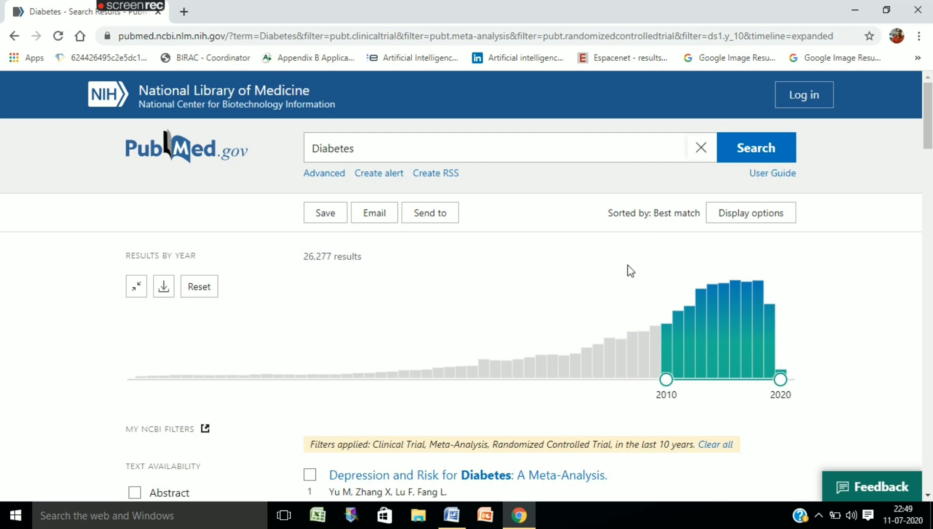
Switch to the Word document and select the term Cancer in the list of diseases.
click(370, 149)
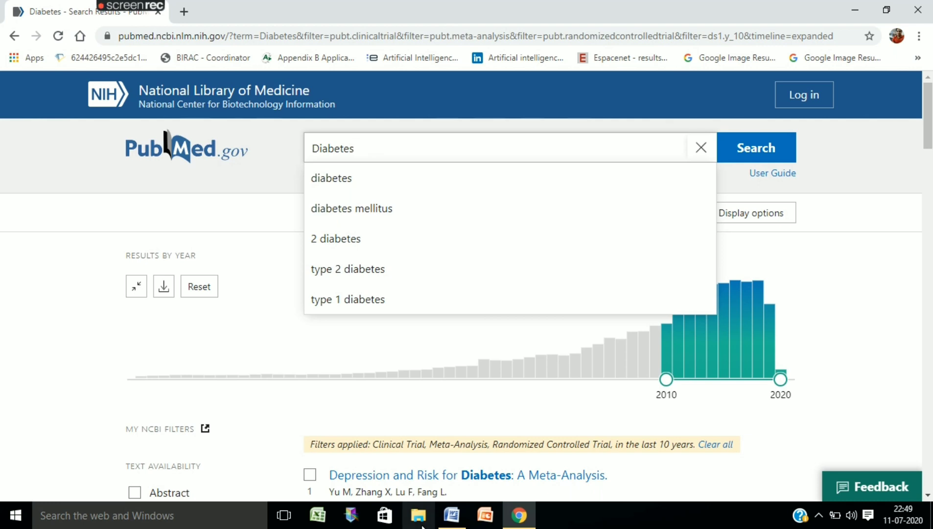
click(451, 515)
drag(608, 278, 654, 278)
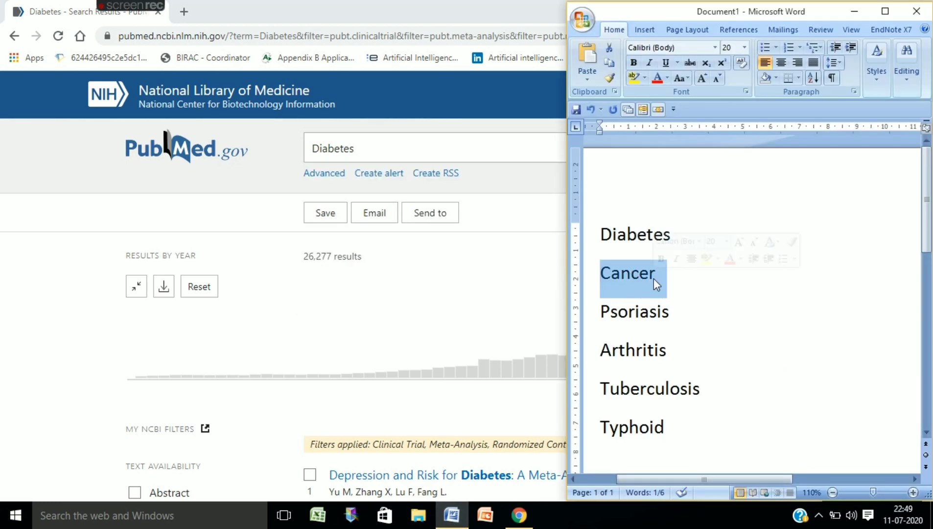
Return to PubMed in the browser and replace the search term with Cancer, then run the search.
click(411, 154)
key(ctrl+a)
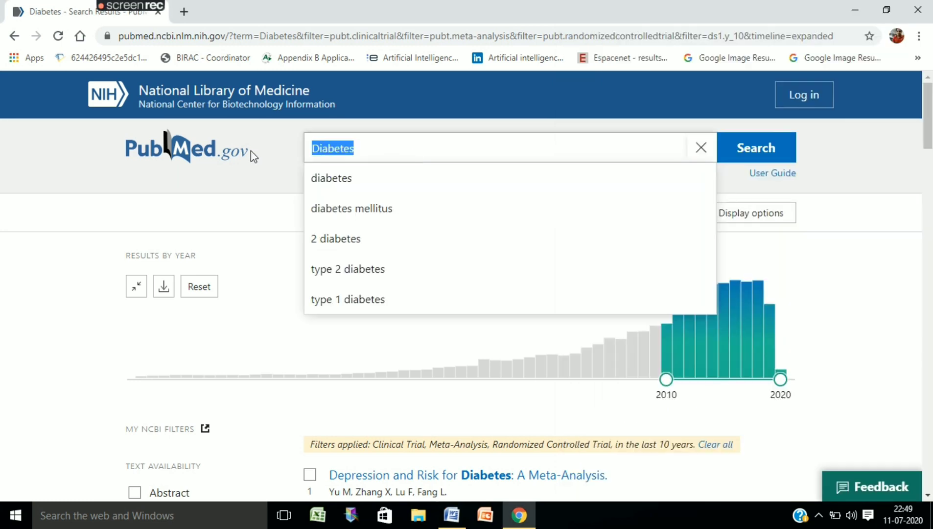
key(BackSpace)
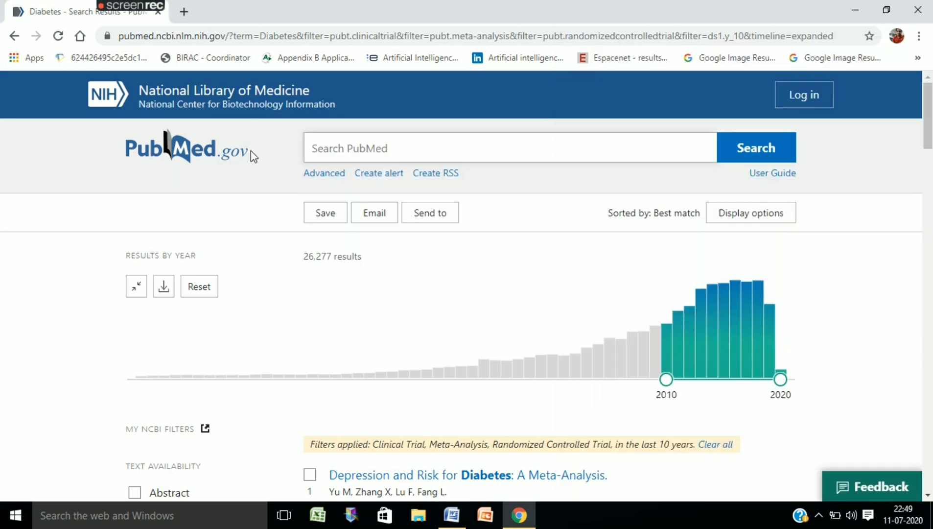
text(Cancer)
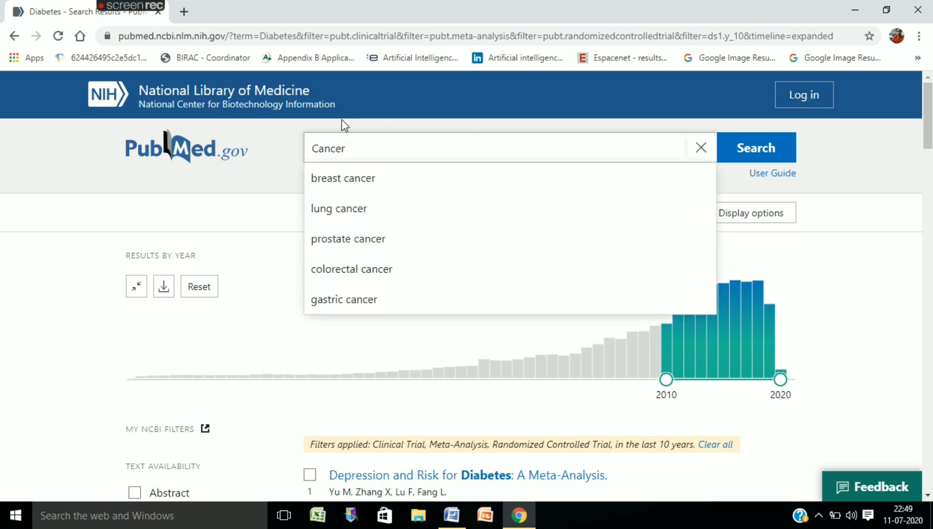
key(Return)
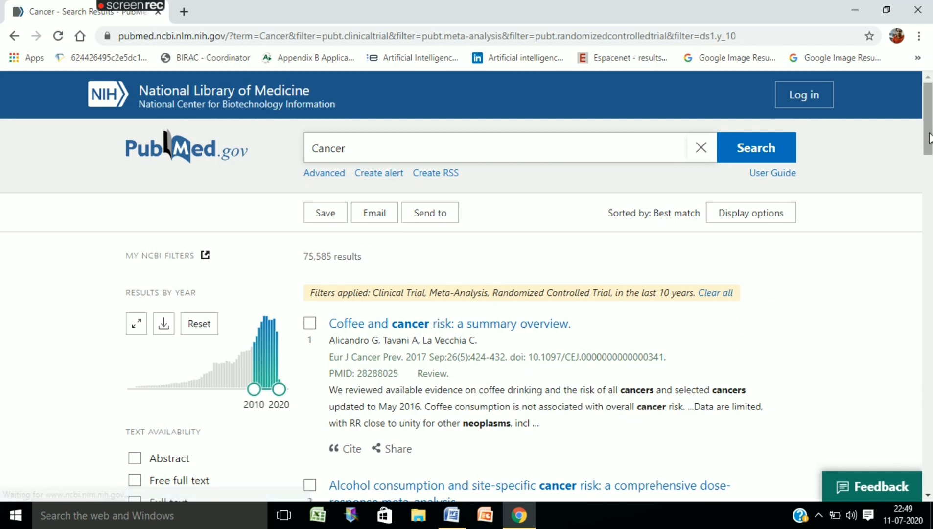
Check the result count for Cancer and the article type and publication date filters applied to it.
scroll(929, 139, down, 5)
scroll(930, 144, up, 1)
scroll(929, 131, up, 1)
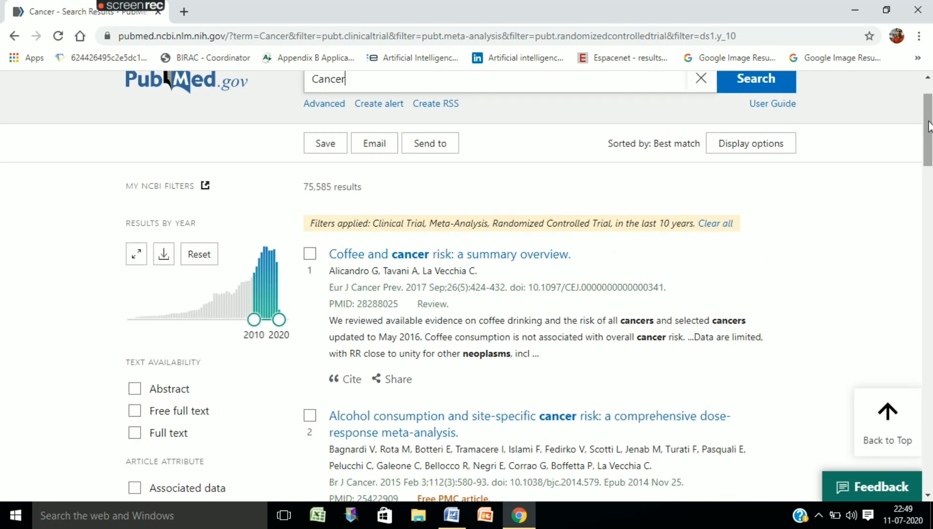
drag(366, 189, 292, 193)
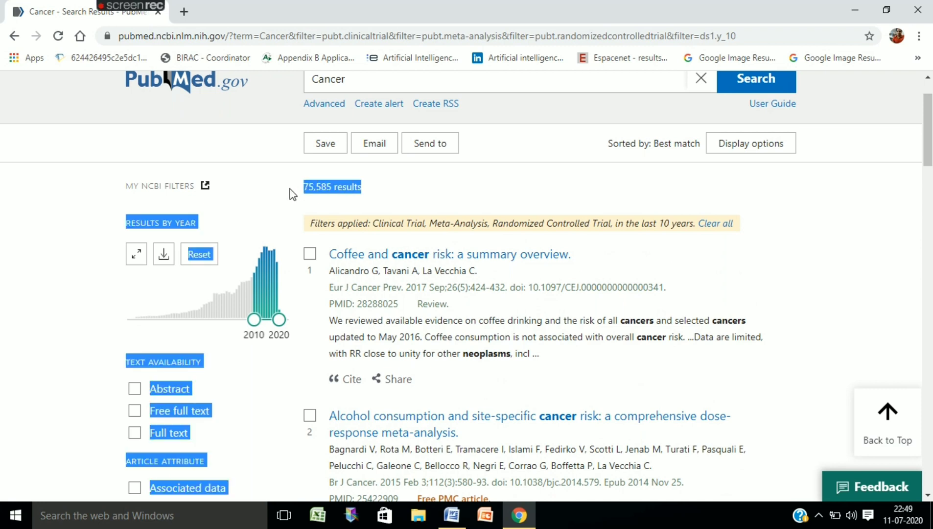
click(290, 161)
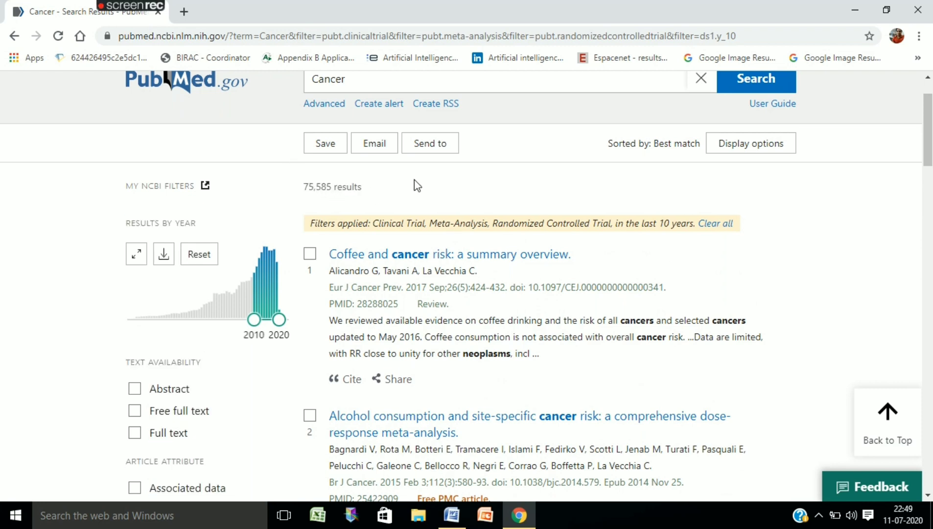
scroll(375, 195, down, 2)
scroll(375, 195, down, 1)
scroll(277, 191, down, 4)
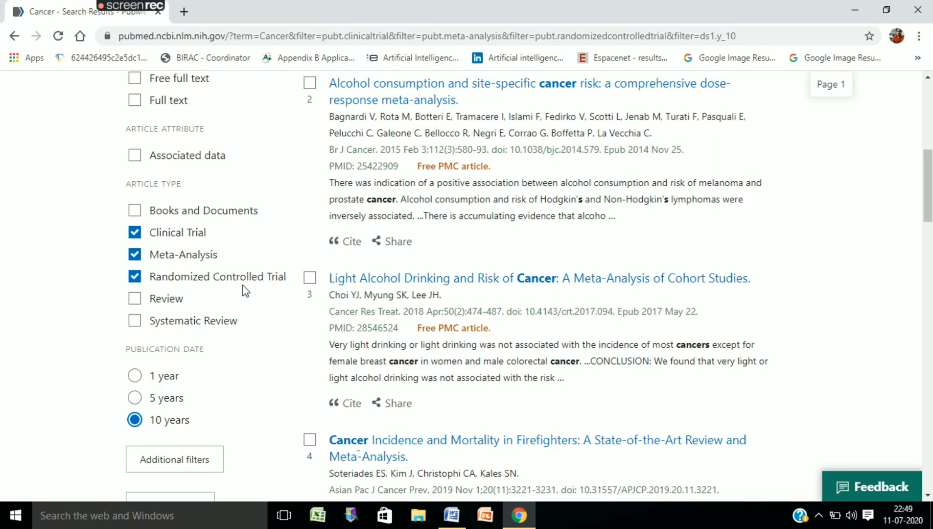
scroll(683, 274, up, 6)
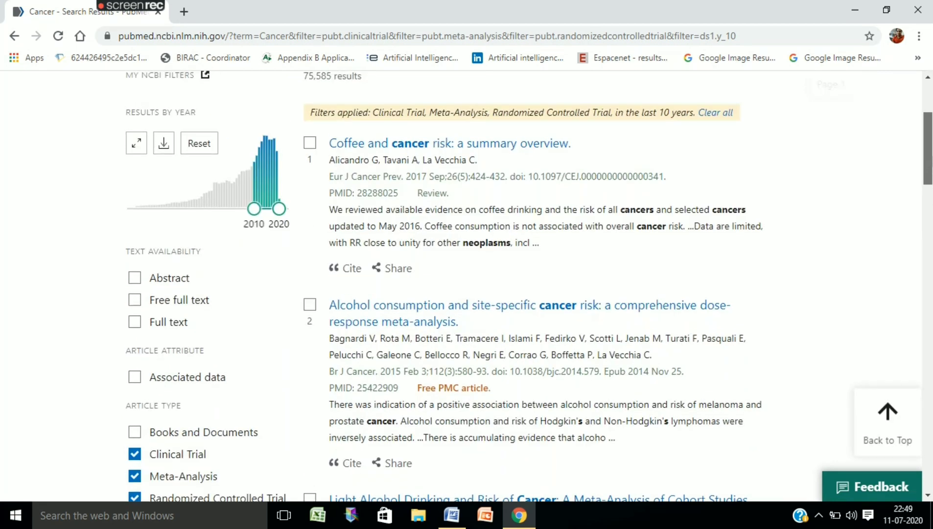
scroll(464, 284, up, 2)
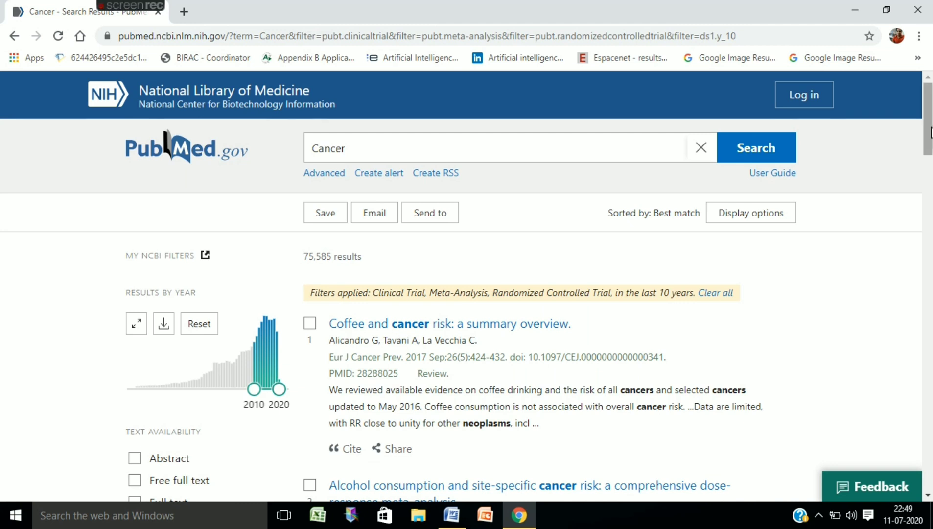
Expand the Results by Year timeline for Cancer and examine the yearly publication distribution.
scroll(327, 249, down, 1)
click(137, 259)
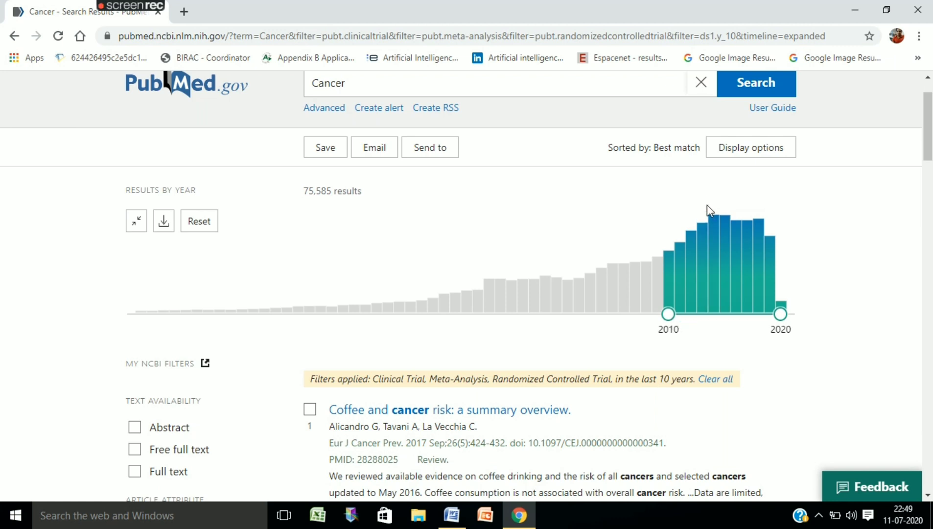
mouse_move(717, 224)
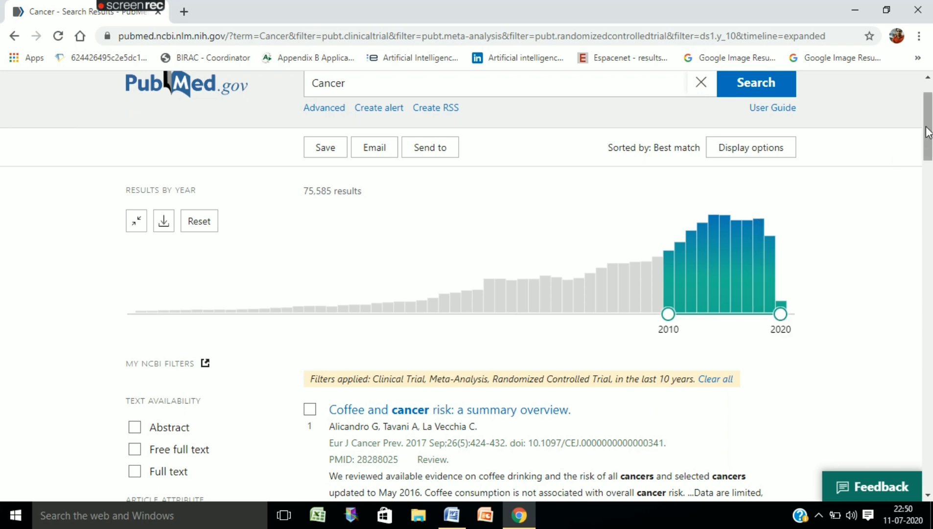
scroll(926, 132, up, 1)
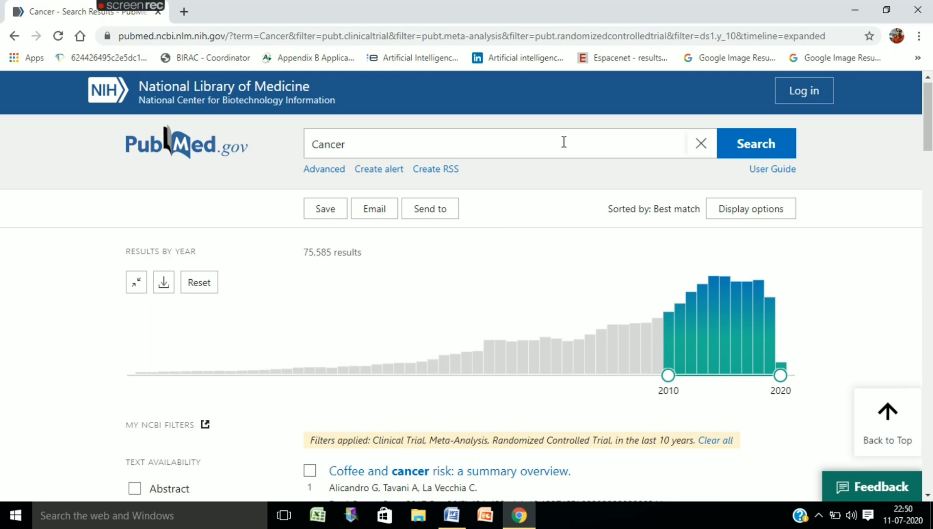
scroll(612, 245, up, 1)
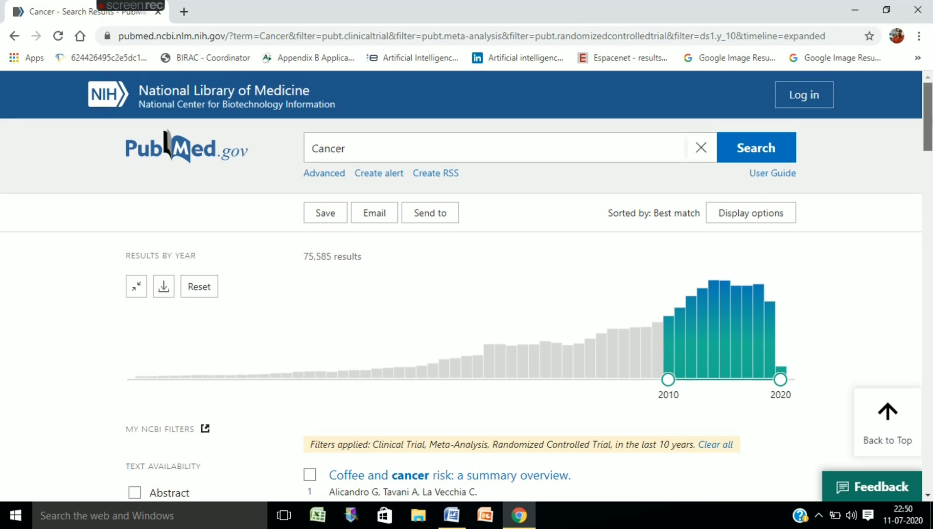
Switch to the Word document and copy the term Psoriasis from the list of diseases.
click(451, 513)
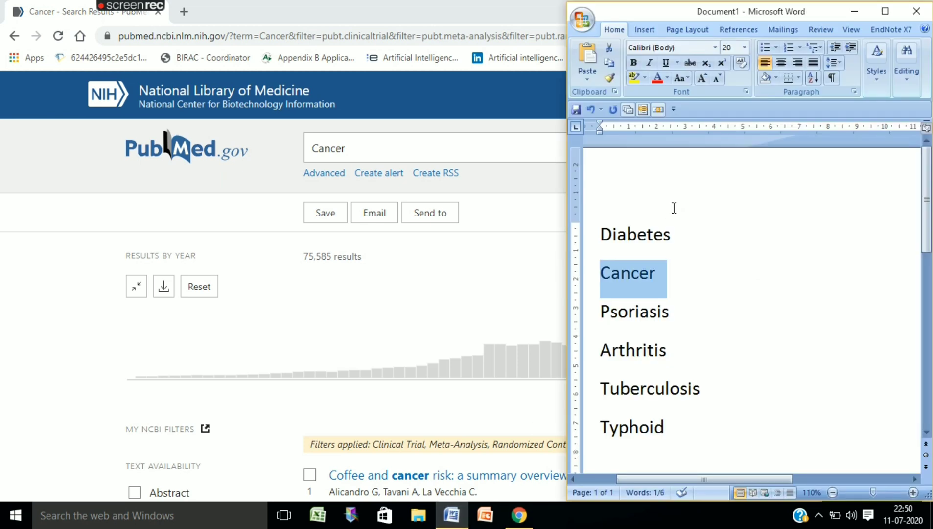
click(601, 313)
drag(601, 313, 668, 311)
key(ctrl+c)
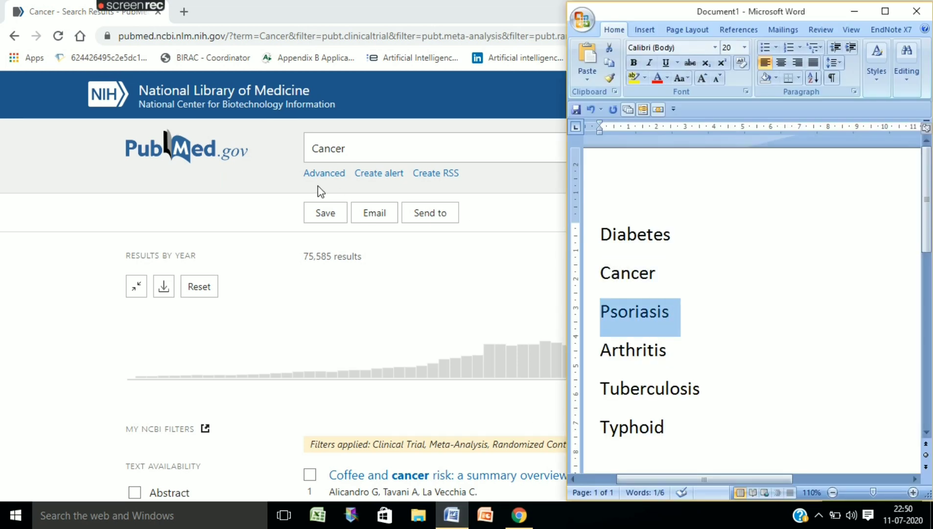
Replace Cancer with the copied term Psoriasis in the PubMed search and run it.
click(358, 150)
drag(358, 150, 304, 155)
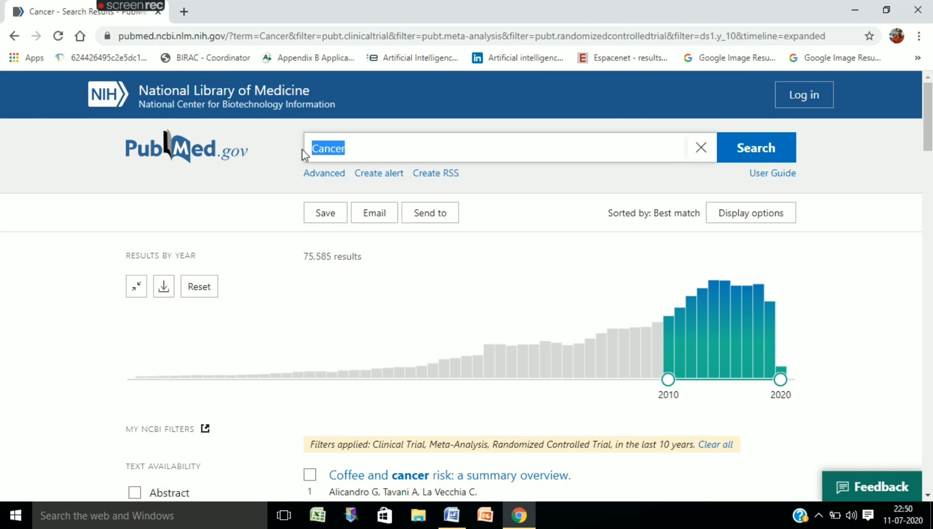
key(ctrl+v)
key(Return)
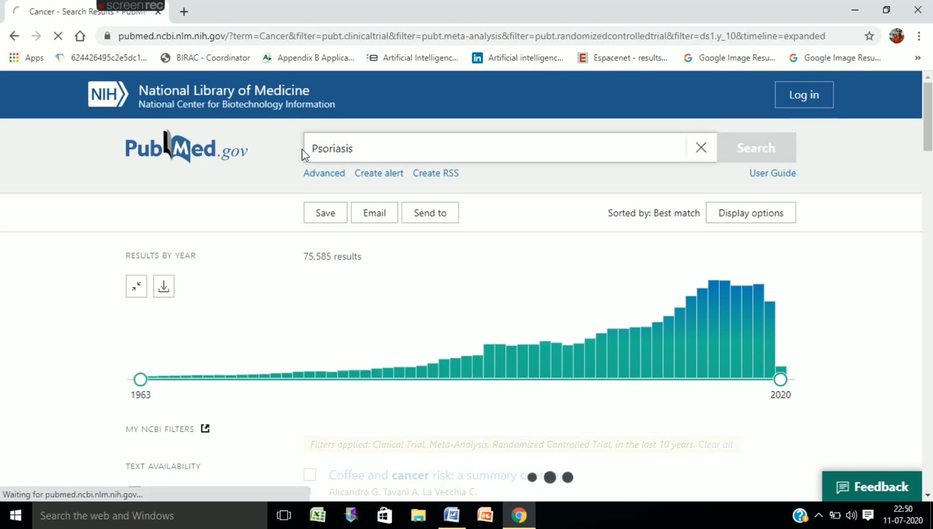
Check the filters applied to the Psoriasis results and examine the yearly counts in the expanded Results by Year timeline.
scroll(930, 100, down, 5)
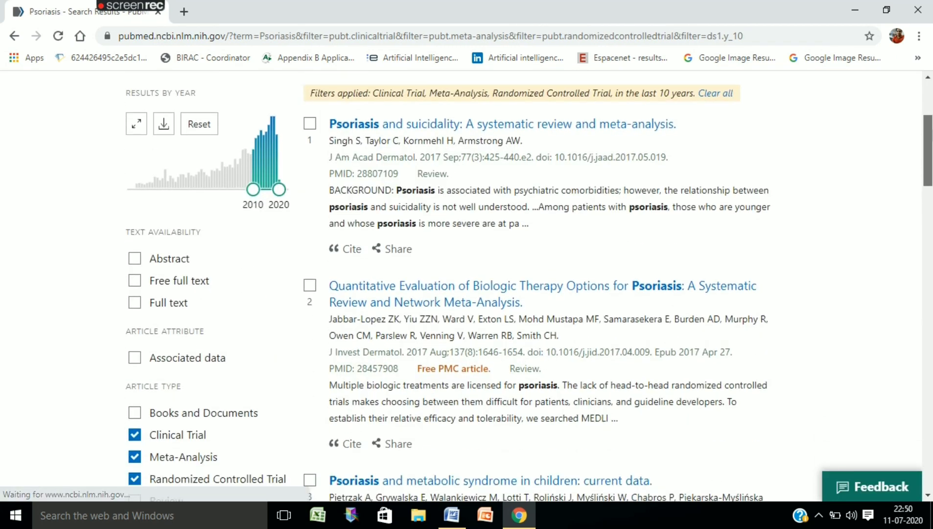
scroll(529, 286, down, 2)
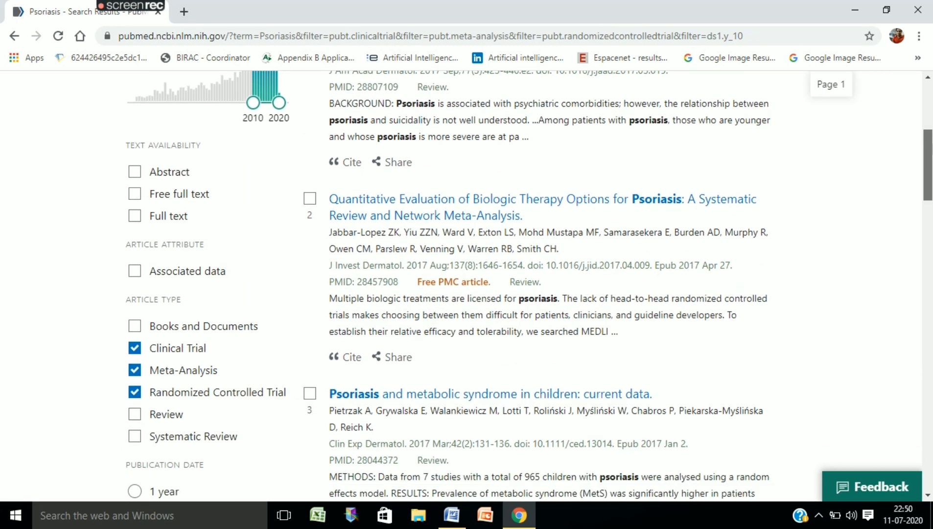
scroll(268, 173, down, 2)
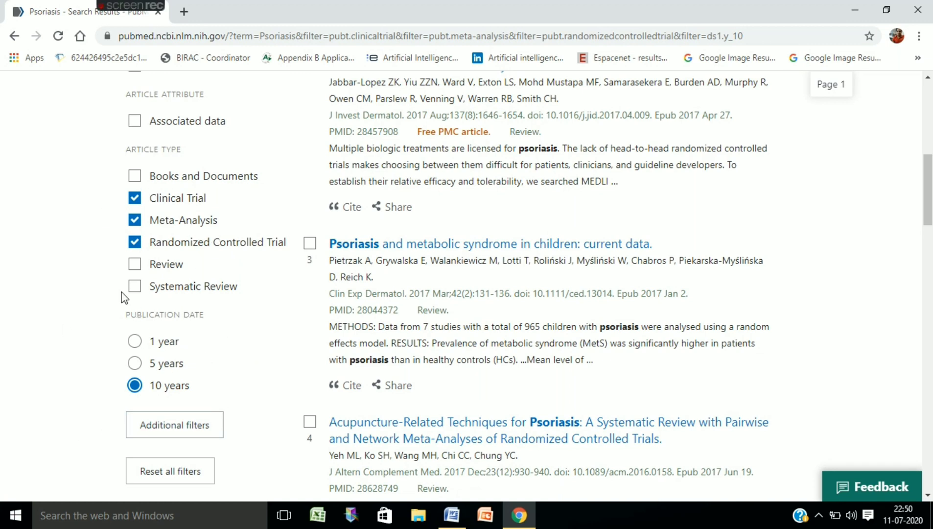
drag(928, 191, 928, 118)
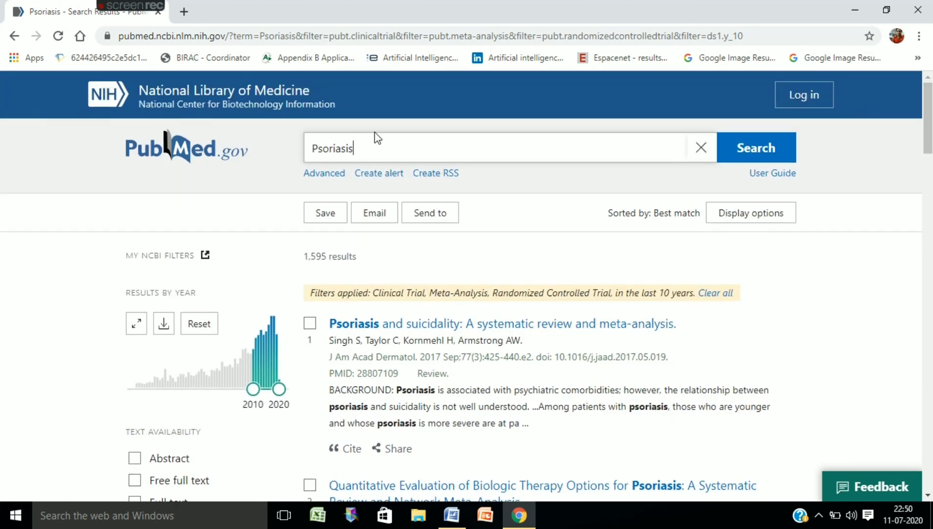
click(136, 323)
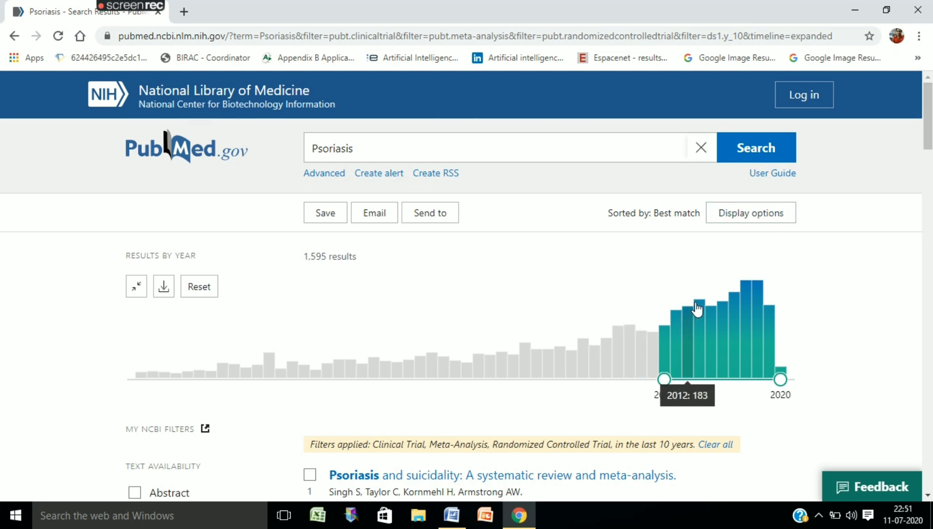
scroll(543, 376, down, 4)
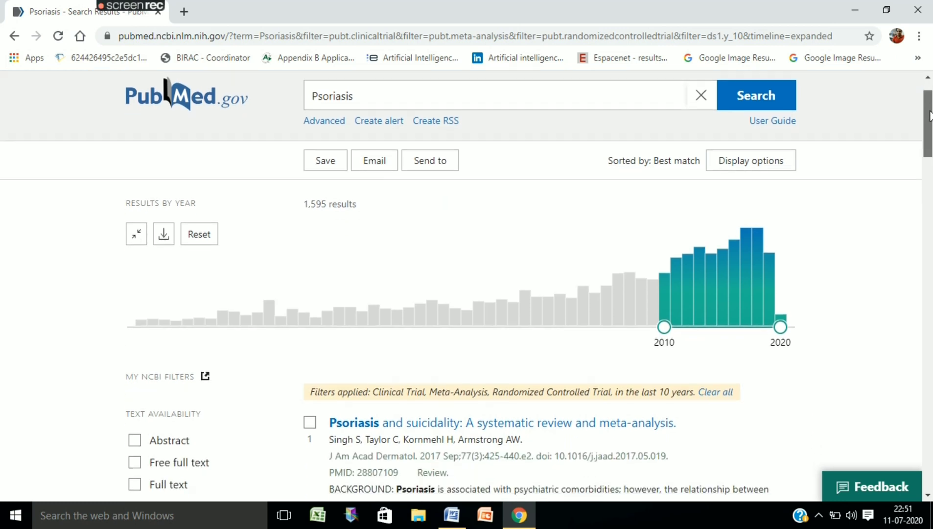
Switch to the Word document and copy the term Arthritis from the list of diseases.
click(453, 514)
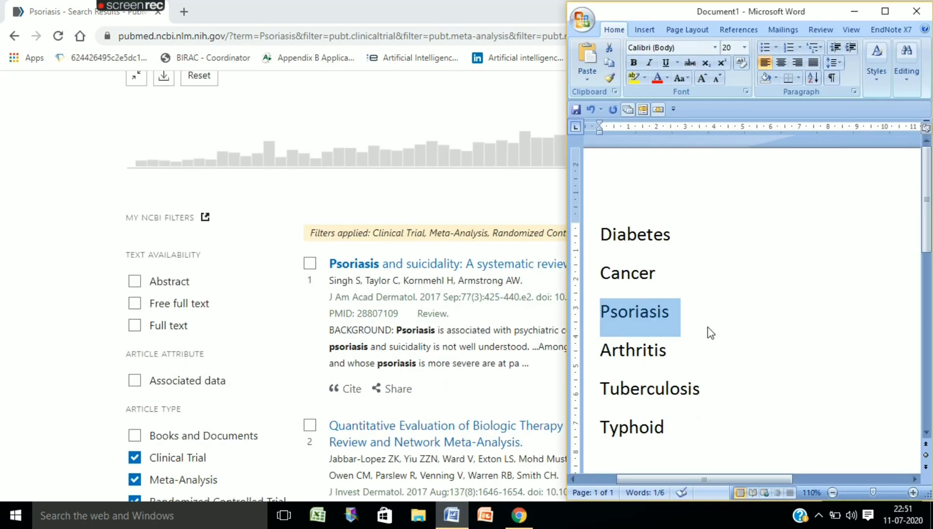
drag(598, 353, 670, 351)
key(ctrl+c)
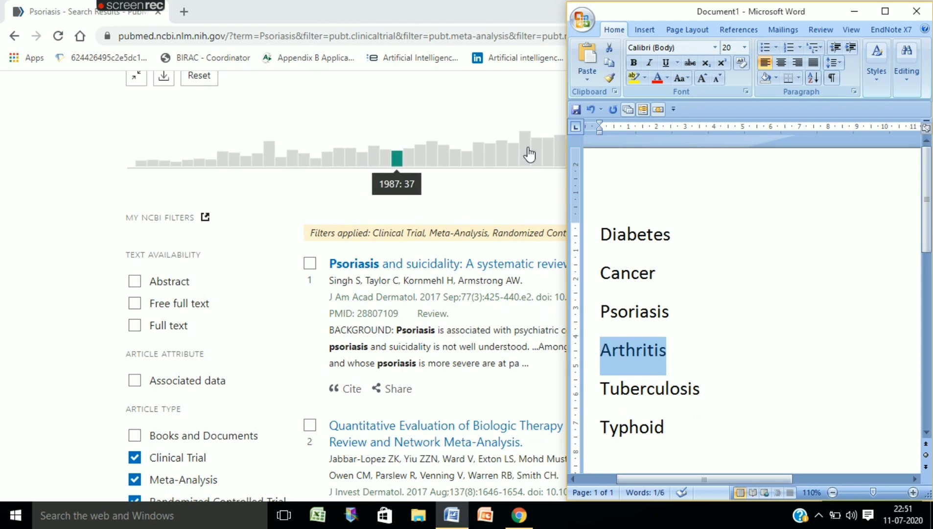
Return to PubMed in the browser and search for the copied term Arthritis in place of Psoriasis.
click(7, 102)
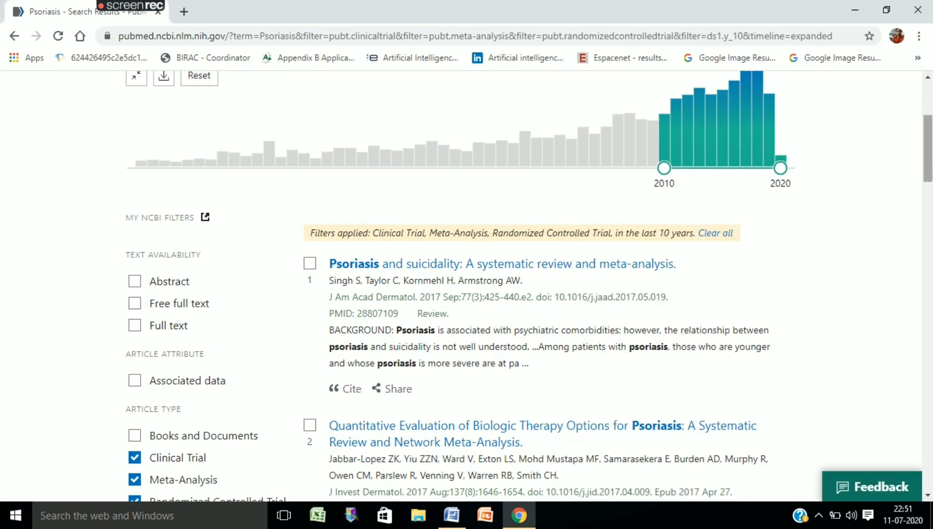
scroll(375, 140, up, 4)
drag(365, 151, 269, 148)
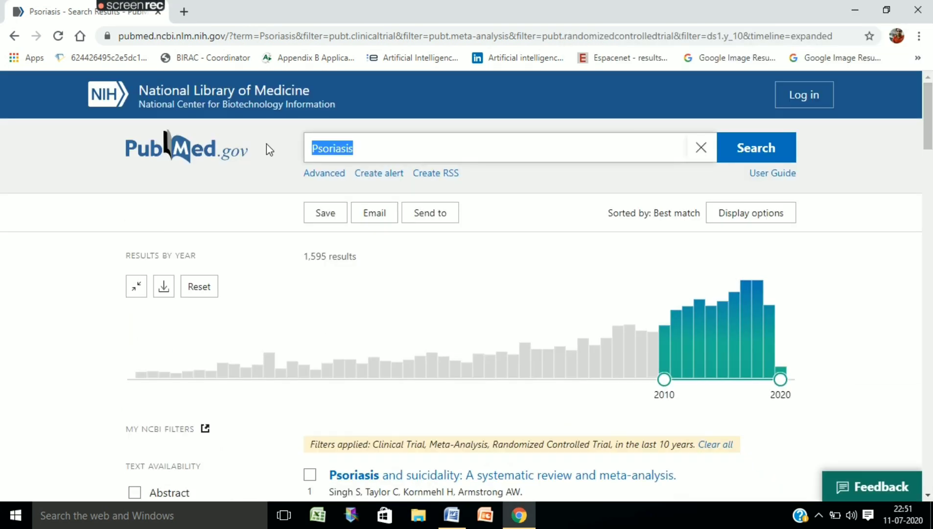
key(ctrl+v)
click(749, 150)
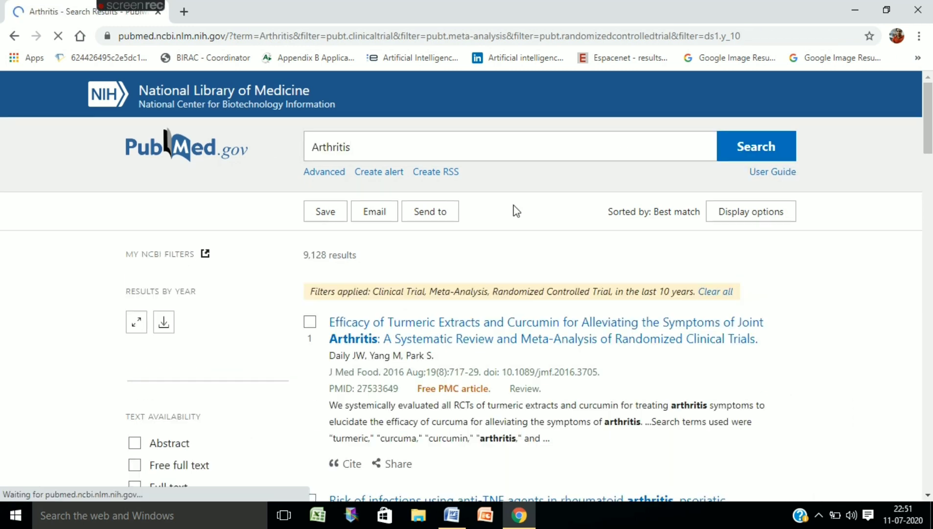
Check the result count and filters for Arthritis and examine the yearly counts in the expanded Results by Year timeline.
scroll(928, 127, down, 2)
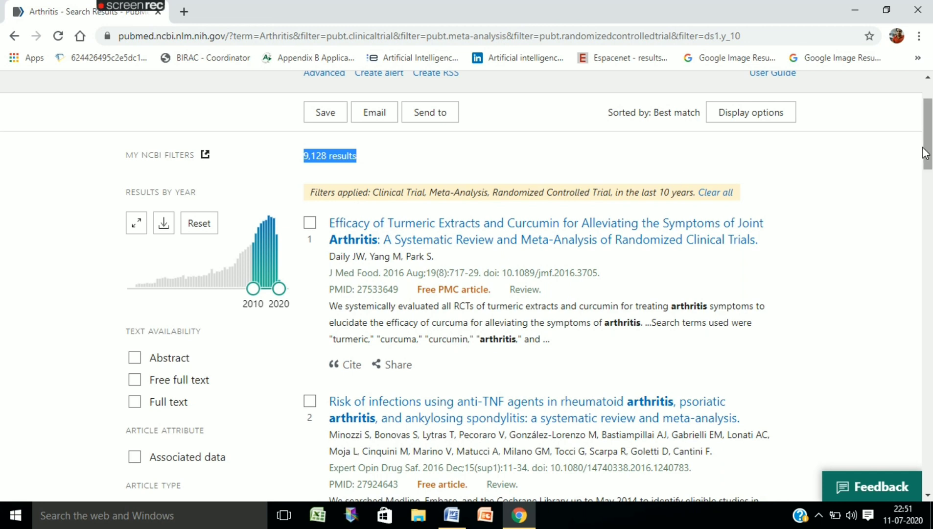
scroll(929, 142, up, 2)
scroll(239, 214, down, 8)
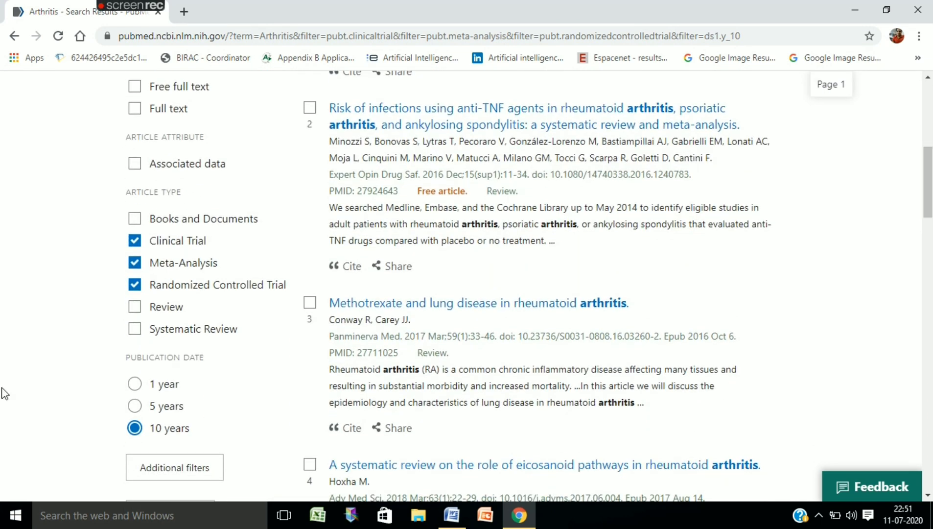
scroll(373, 372, up, 8)
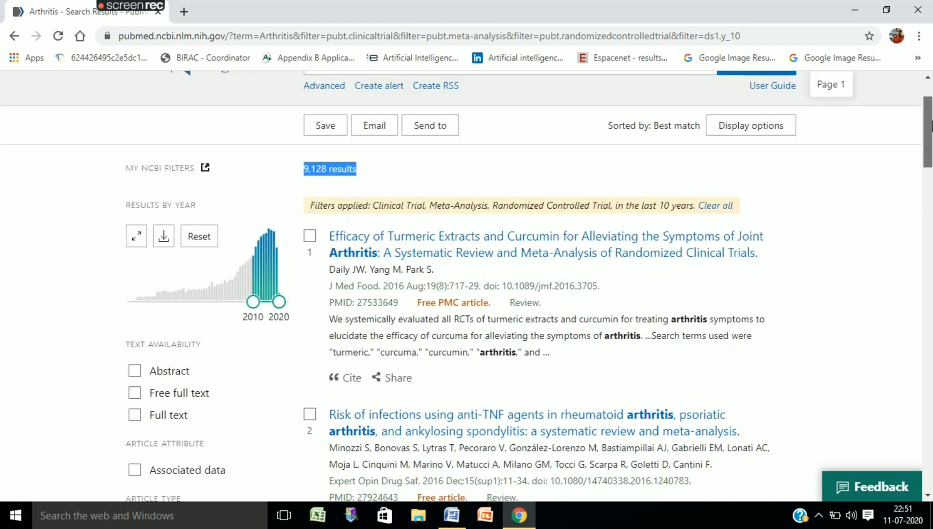
click(131, 324)
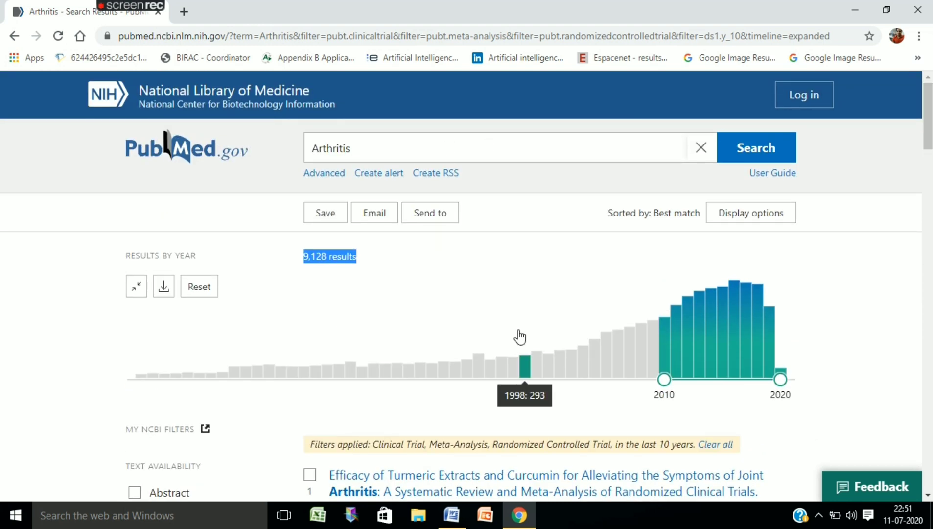
Copy the term Tuberculosis from the disease list in Word and search PubMed in the browser for it in place of Arthritis.
click(451, 515)
drag(602, 389, 703, 395)
key(ctrl+c)
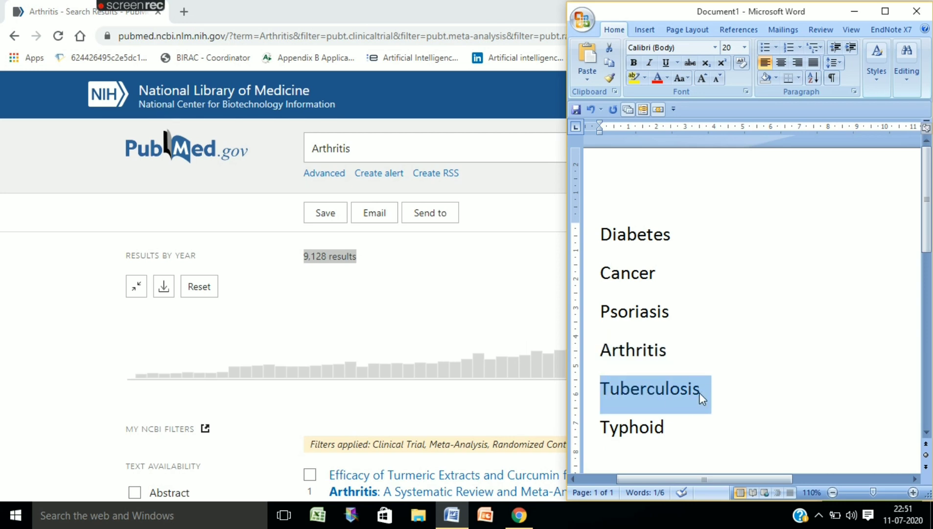
double_click(348, 148)
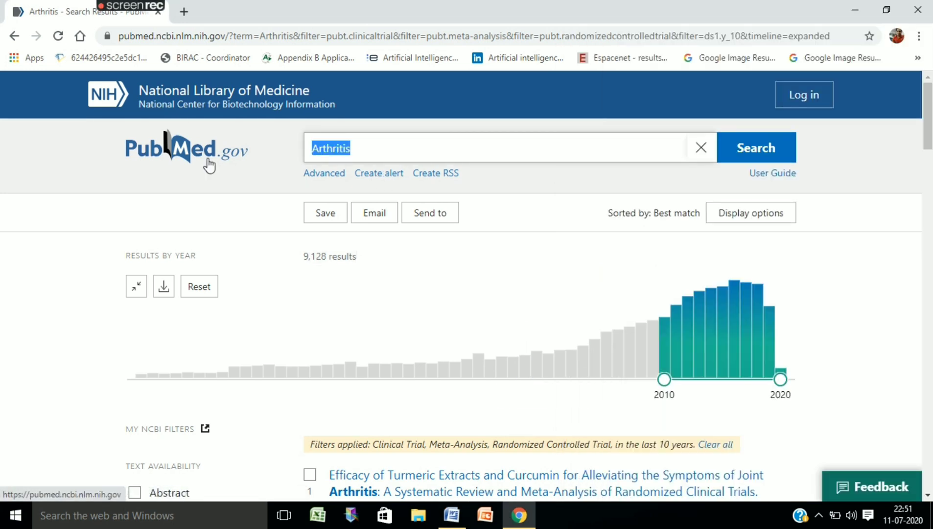
key(ctrl+v)
click(762, 149)
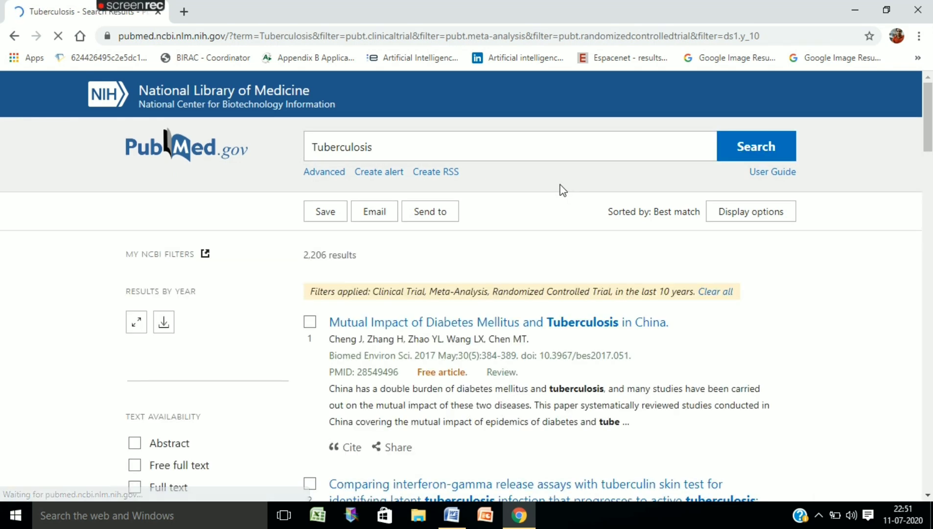
Check the article type filters on the Tuberculosis results and expand the Results by Year timeline to examine the yearly distribution.
scroll(885, 179, down, 5)
scroll(529, 287, down, 1)
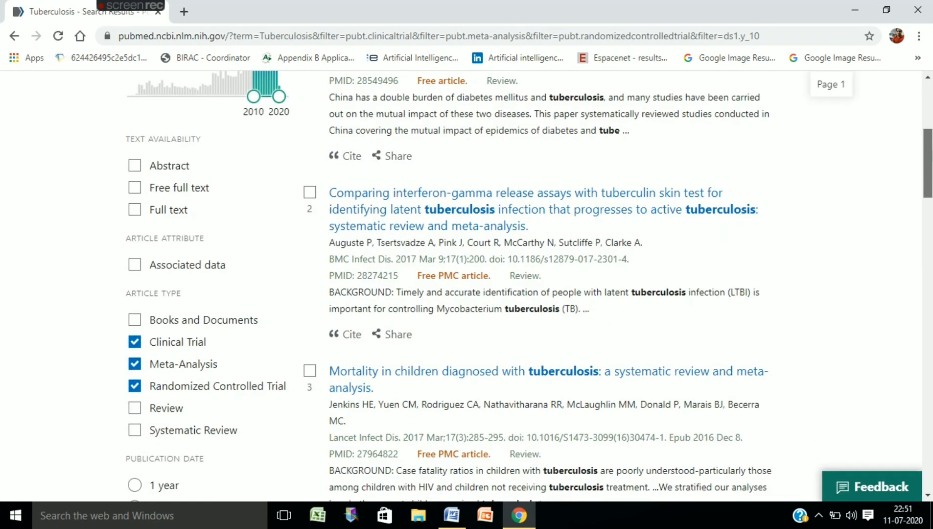
scroll(529, 286, up, 2)
scroll(529, 287, down, 4)
scroll(485, 101, up, 7)
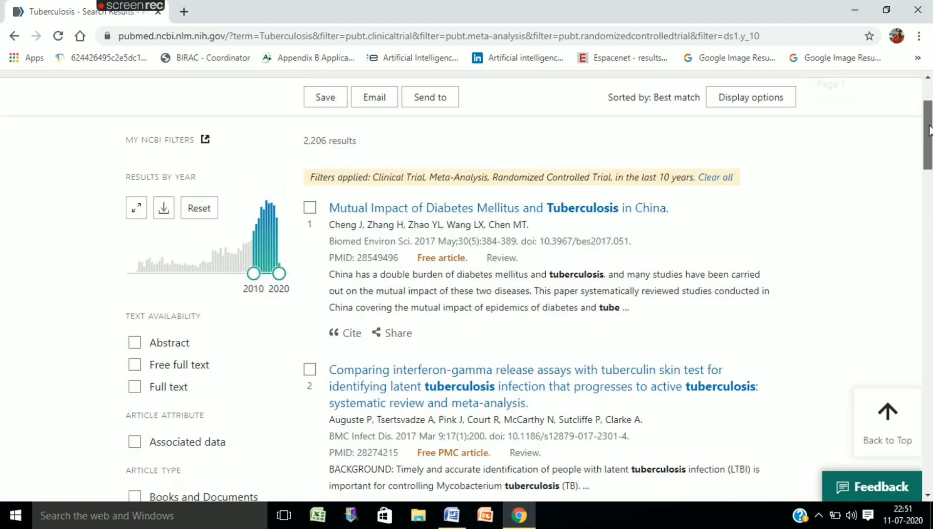
click(138, 222)
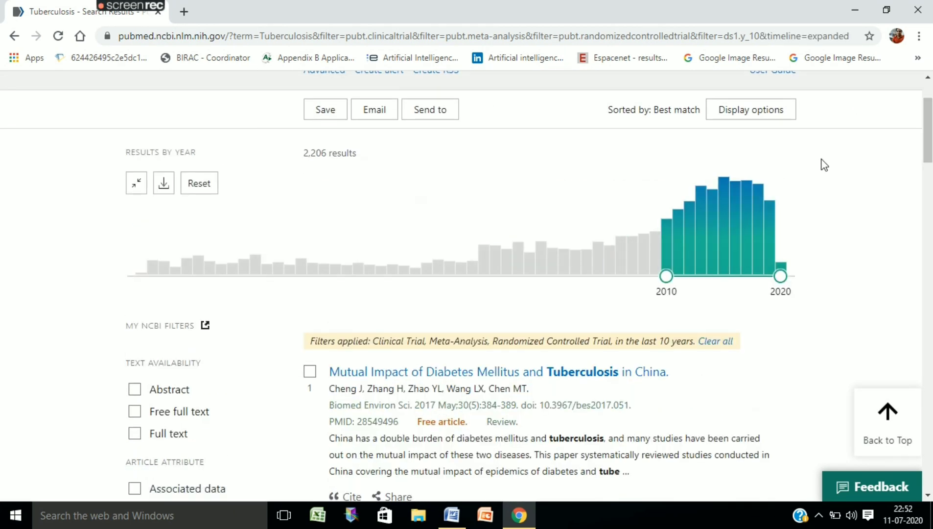
scroll(822, 162, up, 2)
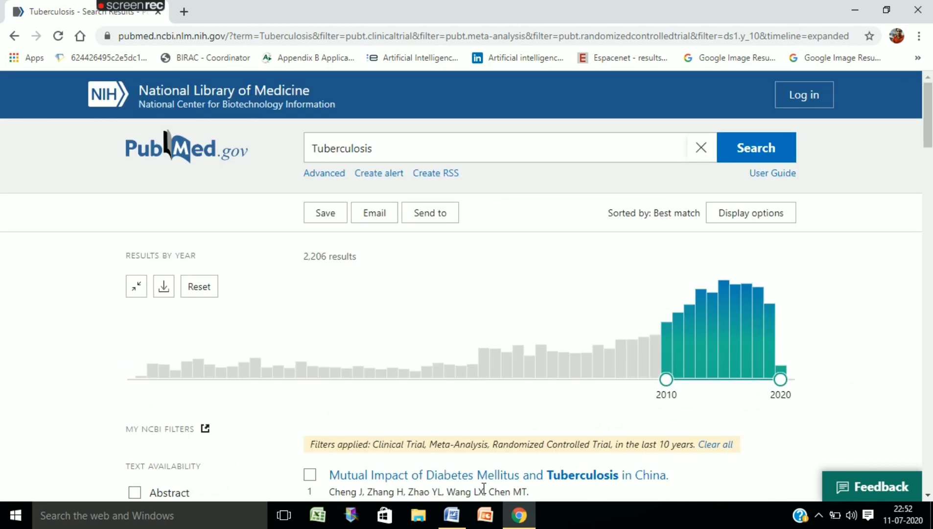
Copy the term Typhoid from the disease list in Word and search PubMed in the browser for it in place of Tuberculosis.
click(451, 514)
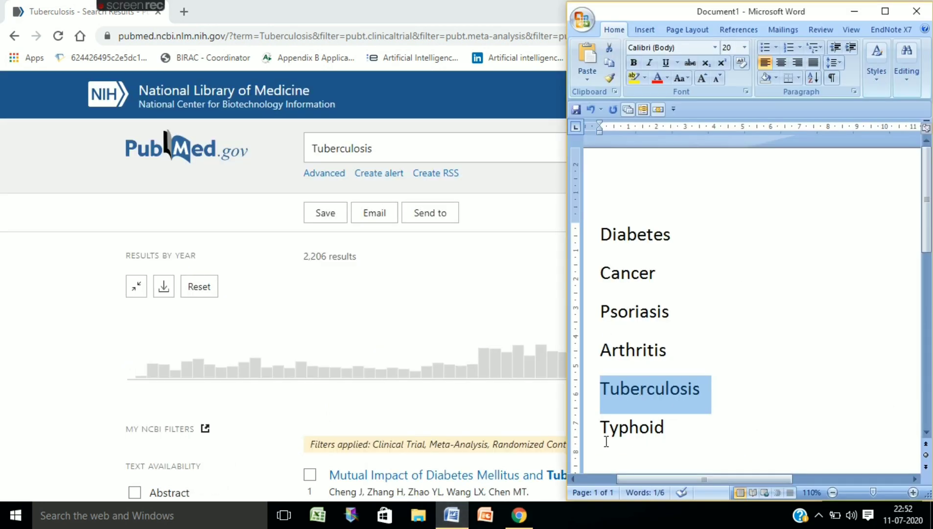
drag(601, 433, 664, 433)
key(ctrl+c)
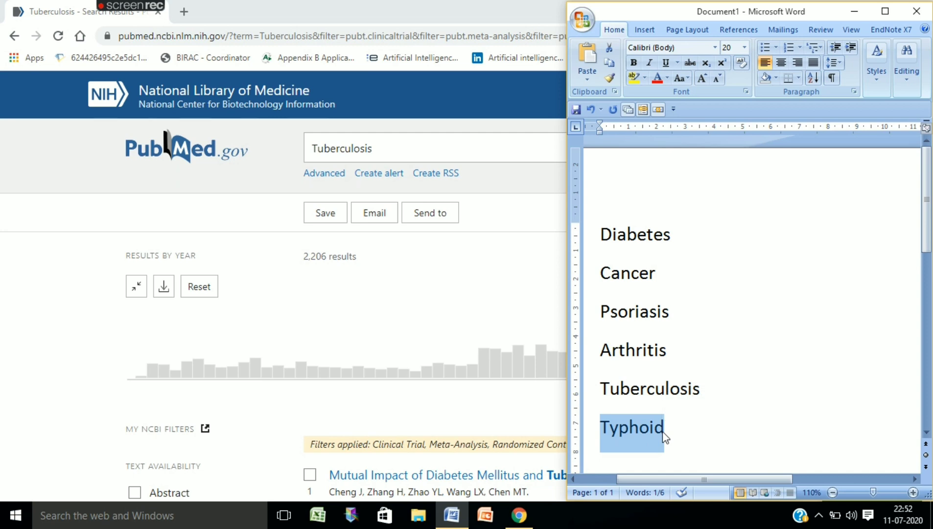
double_click(382, 145)
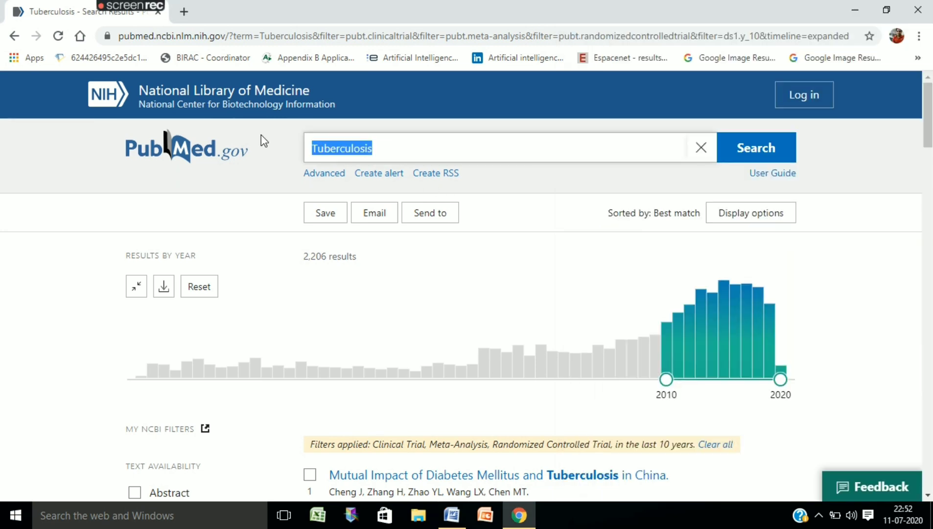
key(ctrl+v)
key(Return)
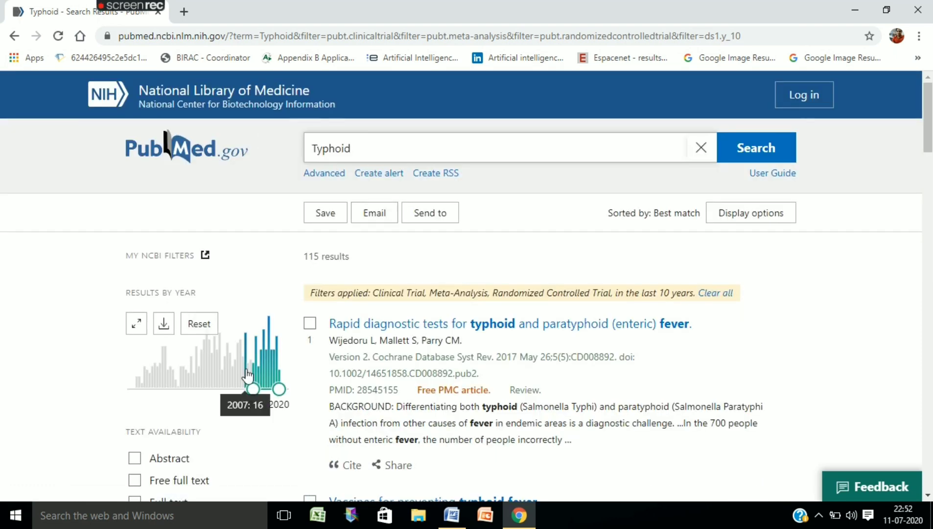
Expand the Results by Year timeline for Typhoid and examine its result count and yearly distribution.
click(137, 325)
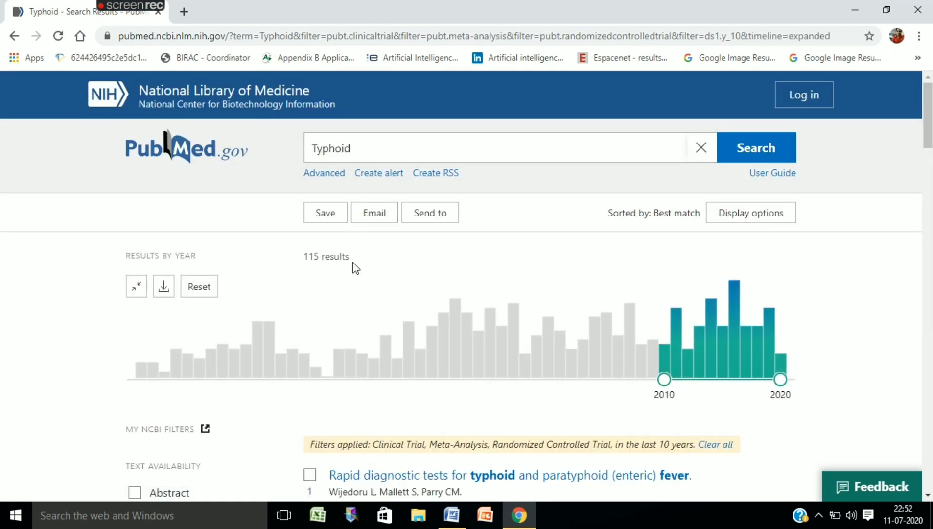
drag(355, 260, 304, 256)
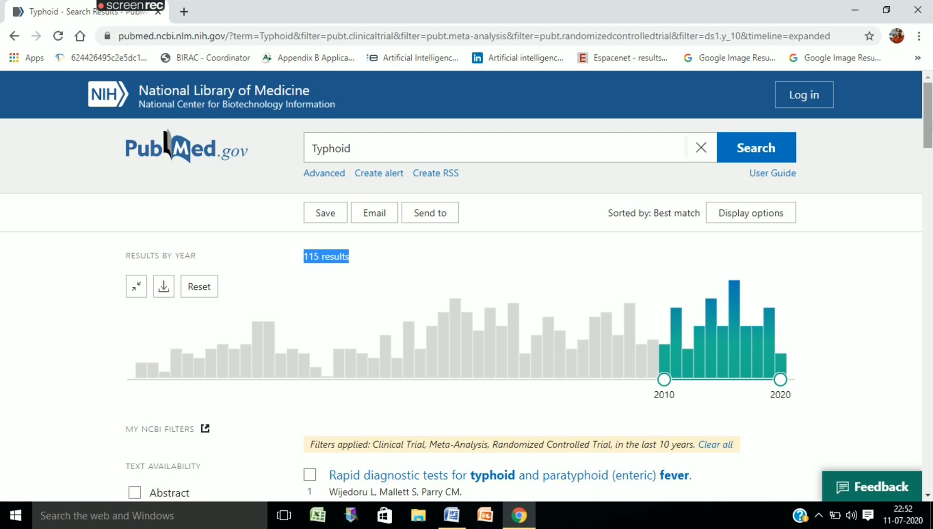
scroll(927, 105, down, 1)
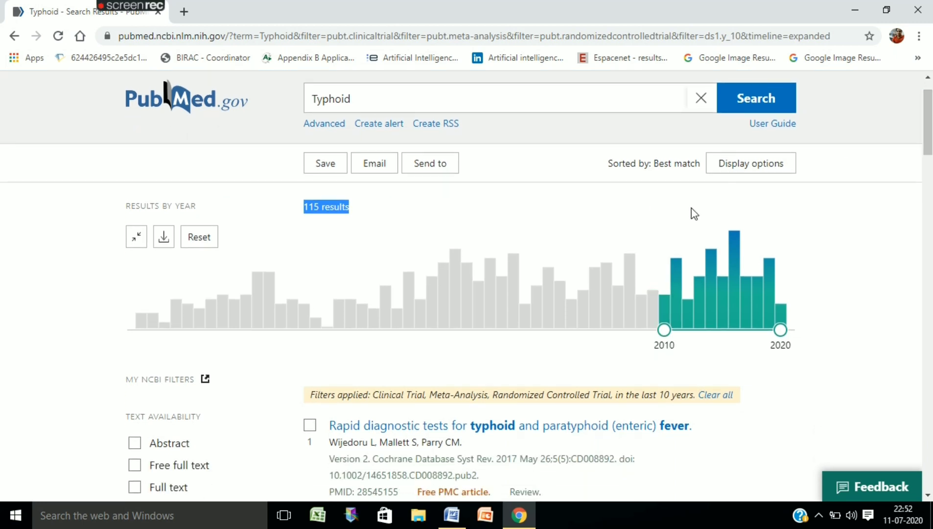
scroll(927, 122, down, 3)
scroll(927, 122, up, 4)
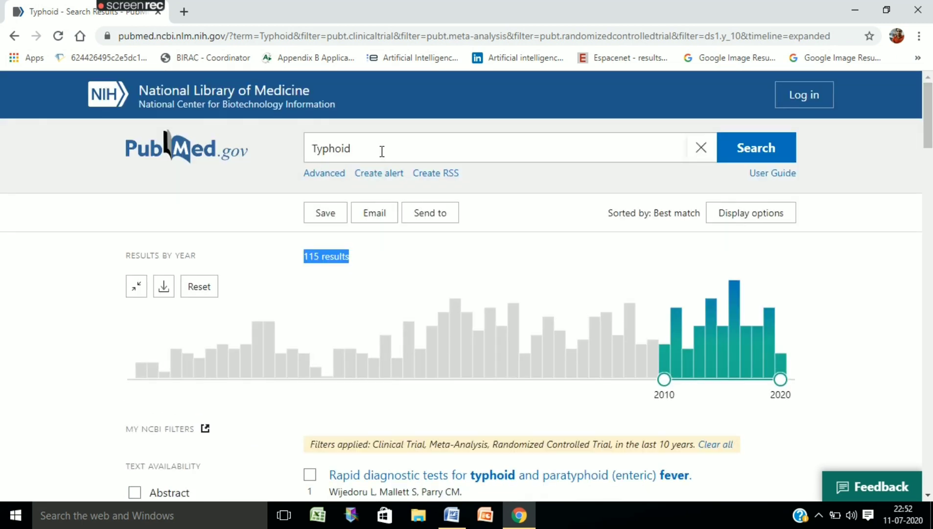
scroll(914, 189, down, 1)
scroll(606, 443, up, 1)
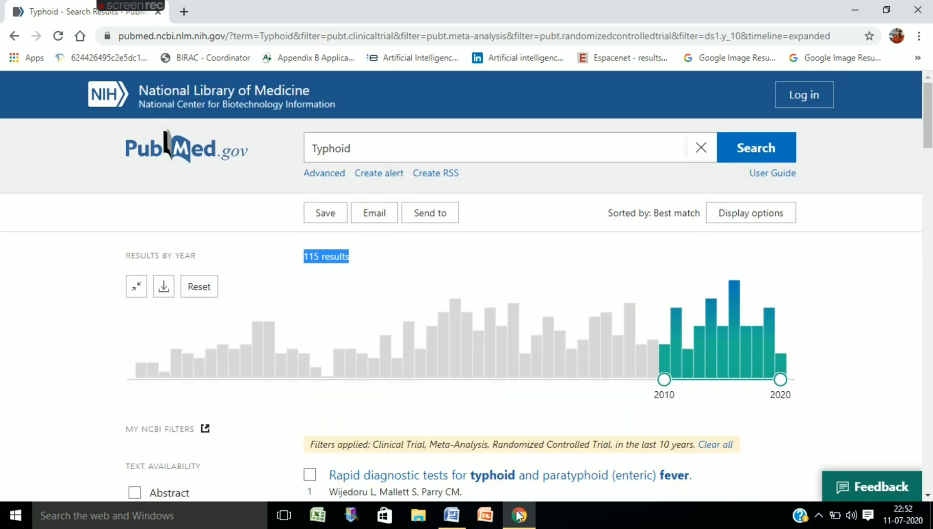
Switch to the Word document and review the searched diseases in the list, from Diabetes through Tuberculosis.
click(460, 524)
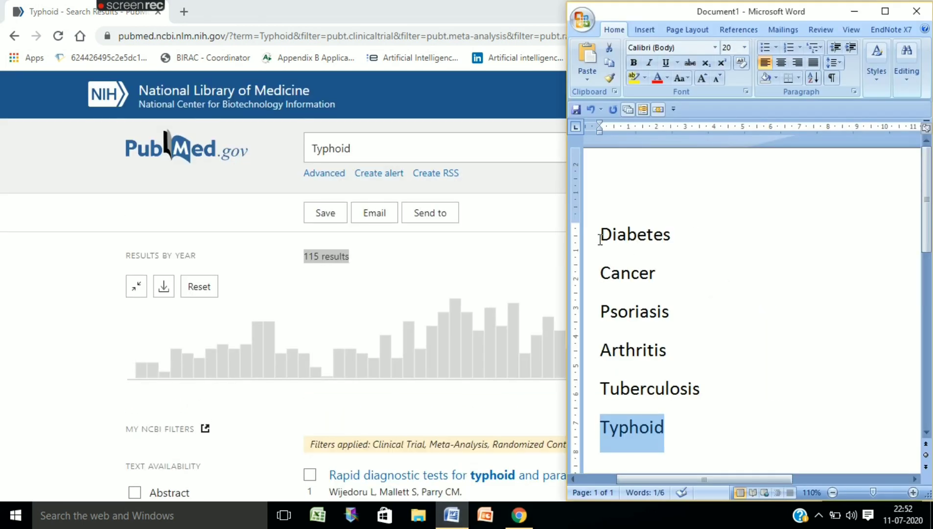
drag(600, 239, 672, 235)
drag(605, 277, 657, 312)
drag(597, 349, 668, 351)
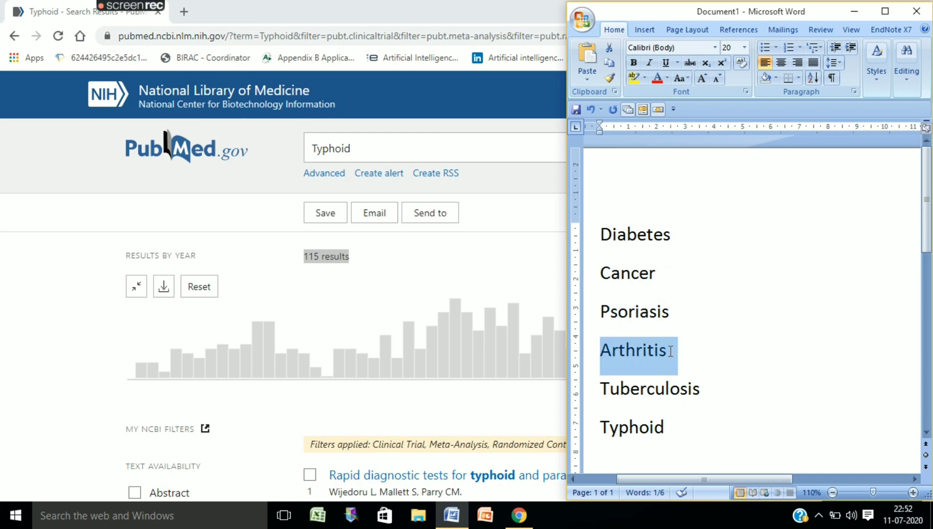
drag(600, 386, 702, 391)
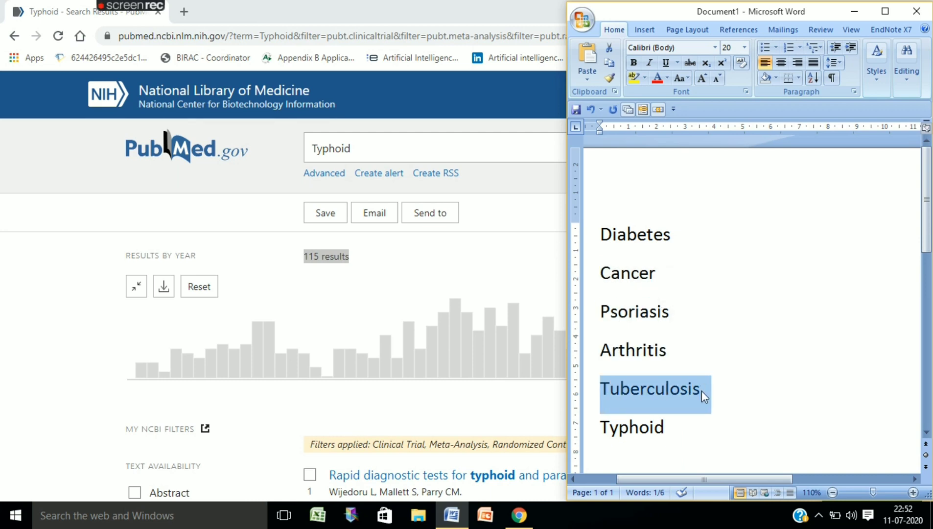
drag(675, 314, 703, 385)
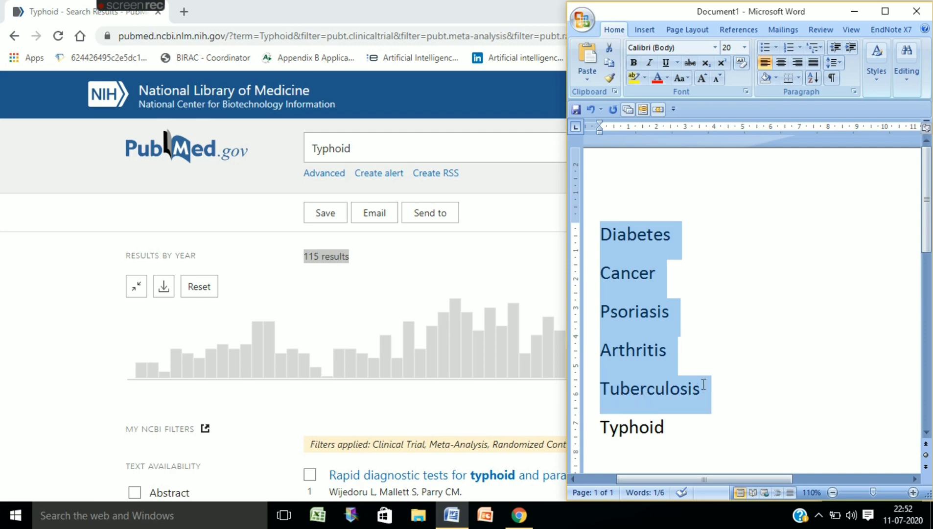
Return to PubMed in the browser and search for the suggested term pustular psoriasis in place of Typhoid.
click(499, 184)
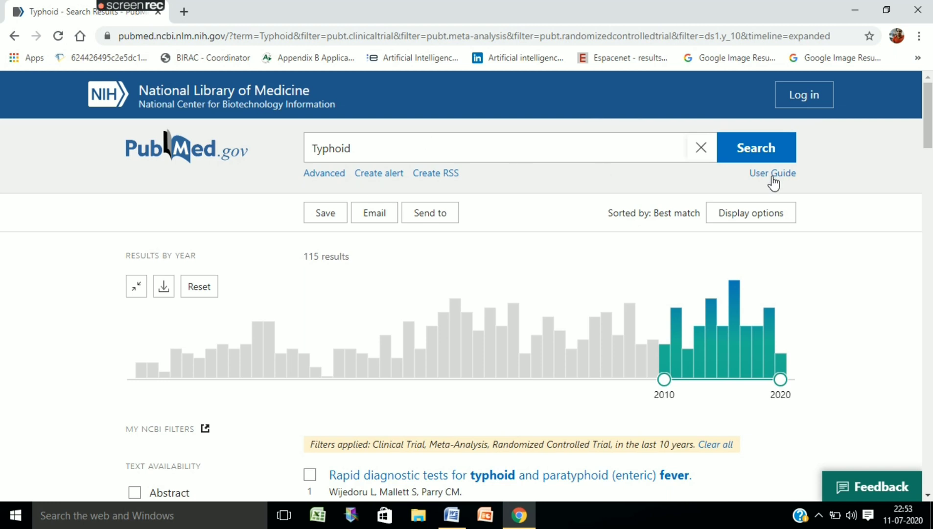
drag(458, 142, 249, 142)
key(BackSpace)
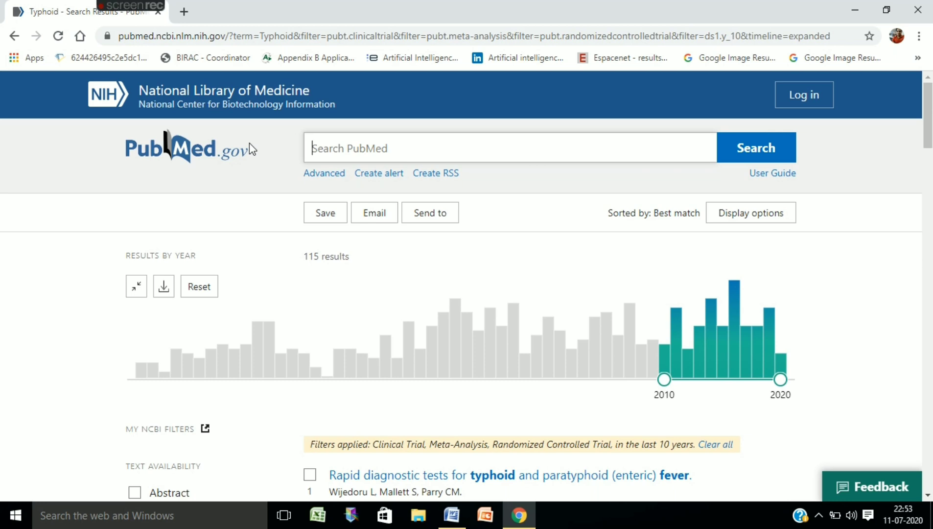
text(p)
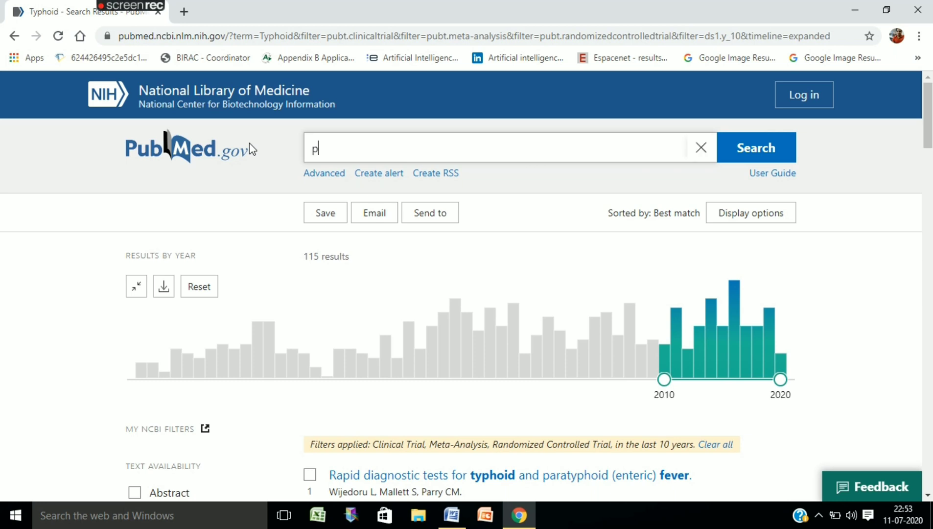
text(sori)
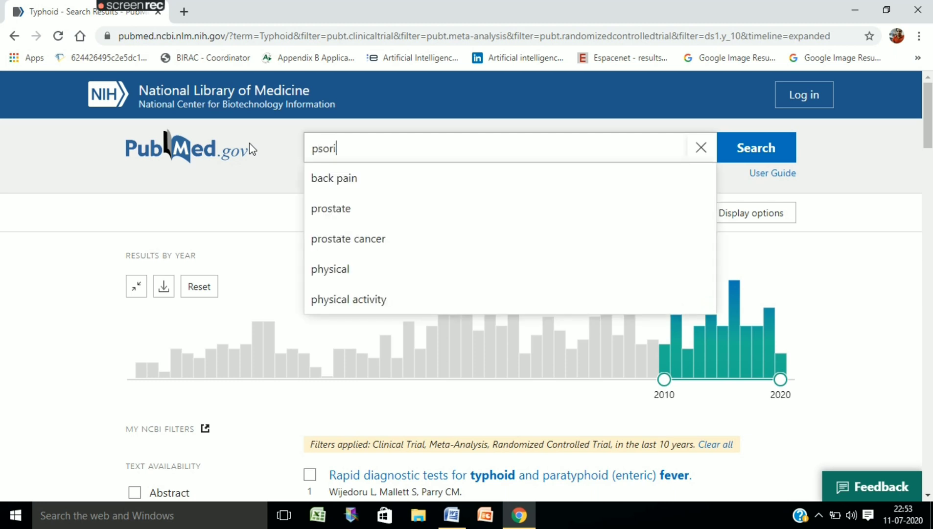
text(asis)
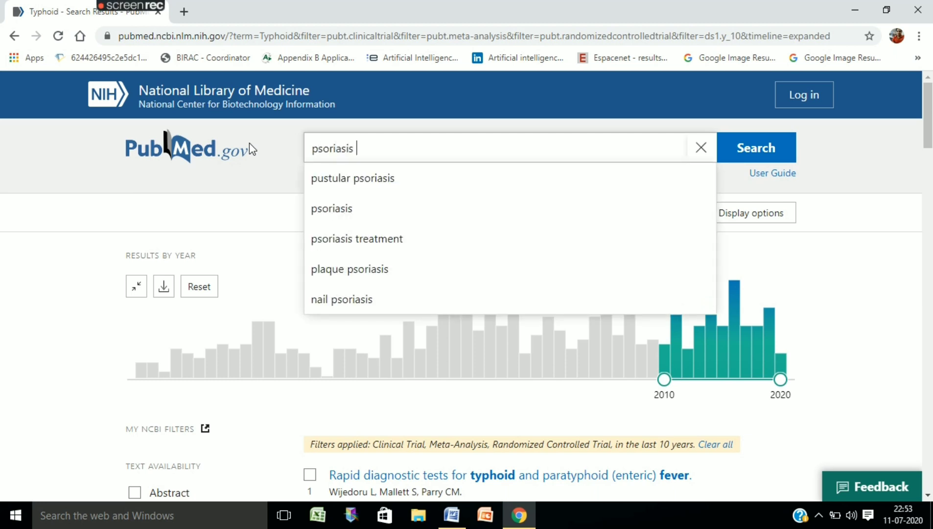
key(Down)
key(ctrl+shift+Left)
key(BackSpace)
key(BackSpace)
click(364, 186)
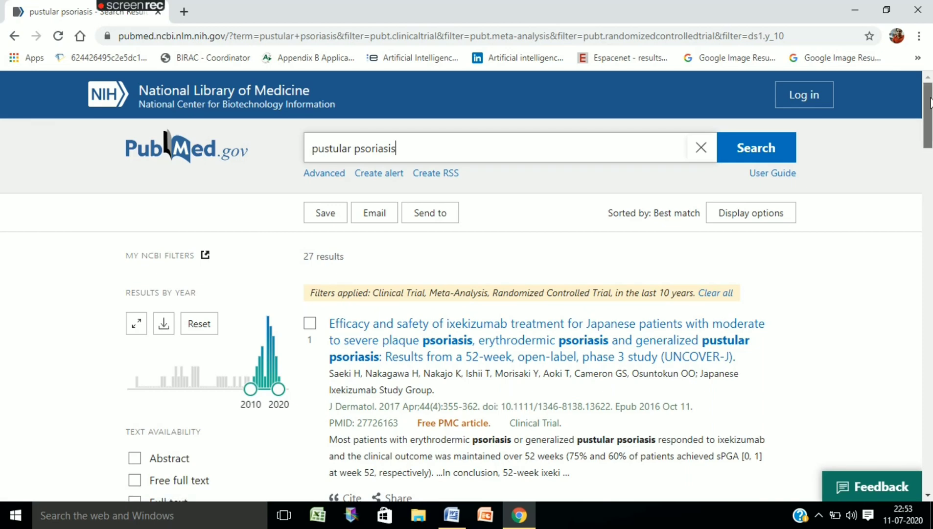
Check the filters and result count for pustular psoriasis and expand the Results by Year timeline to examine the yearly distribution.
scroll(529, 286, down, 8)
scroll(529, 287, down, 2)
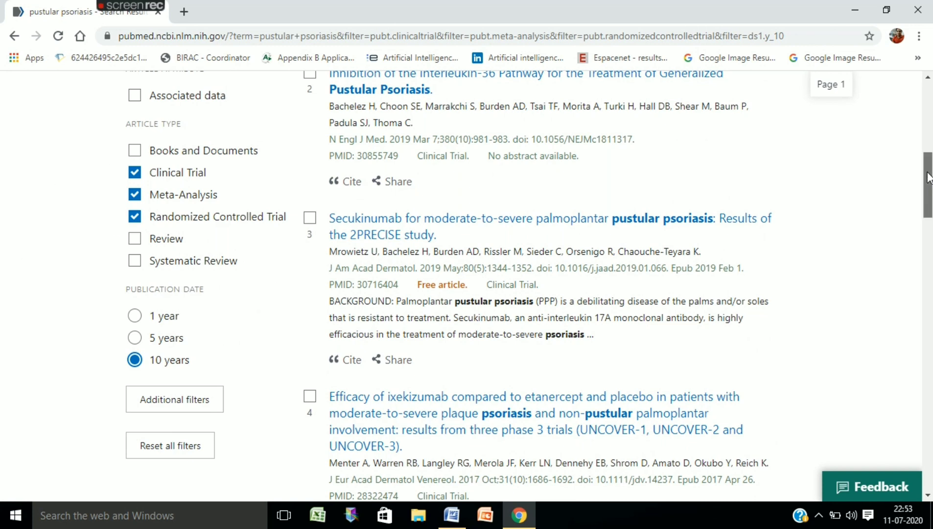
scroll(375, 287, up, 10)
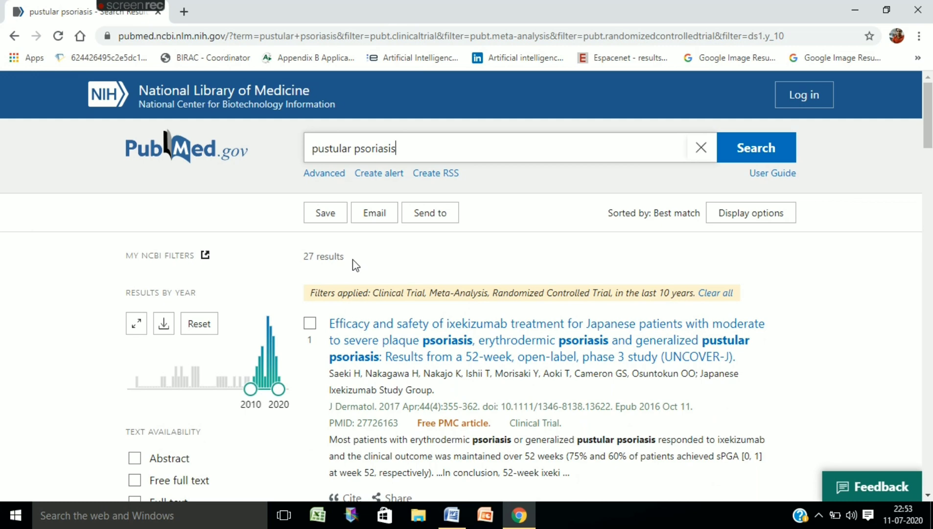
drag(355, 265, 304, 252)
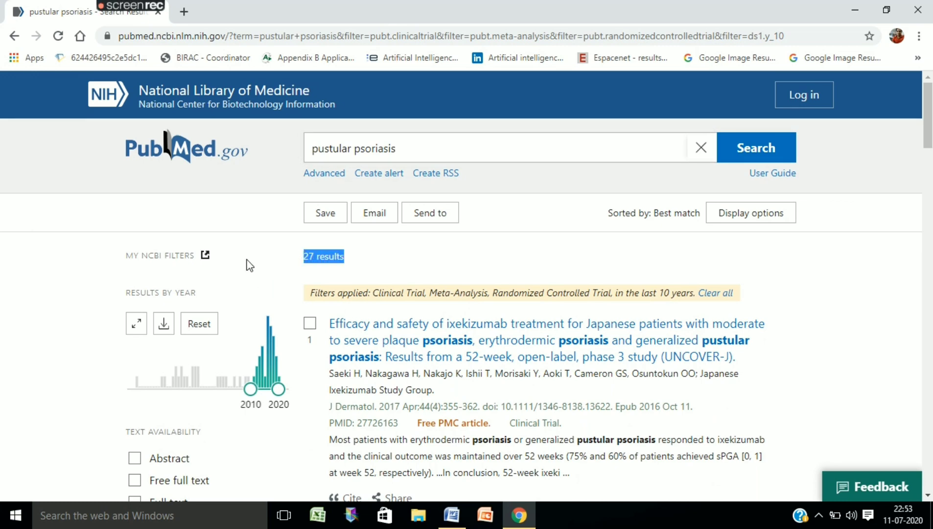
click(135, 329)
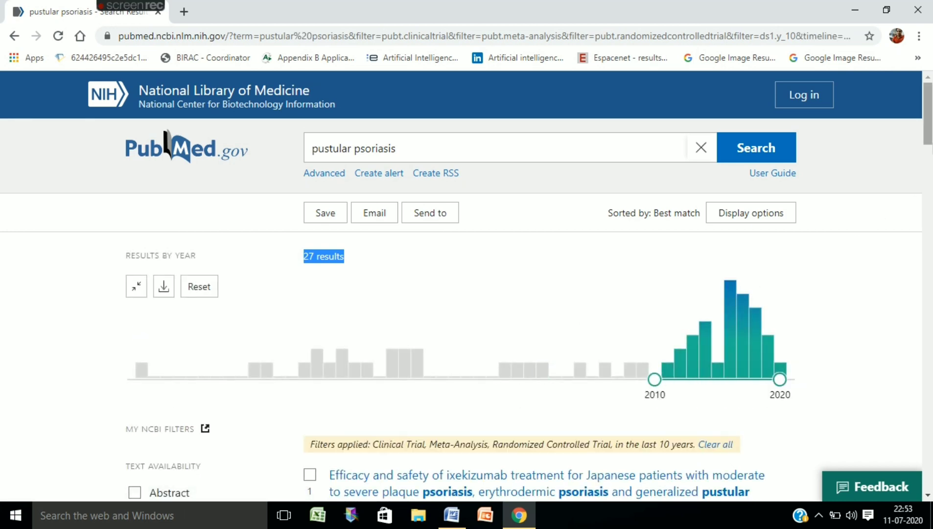
drag(926, 98, 927, 97)
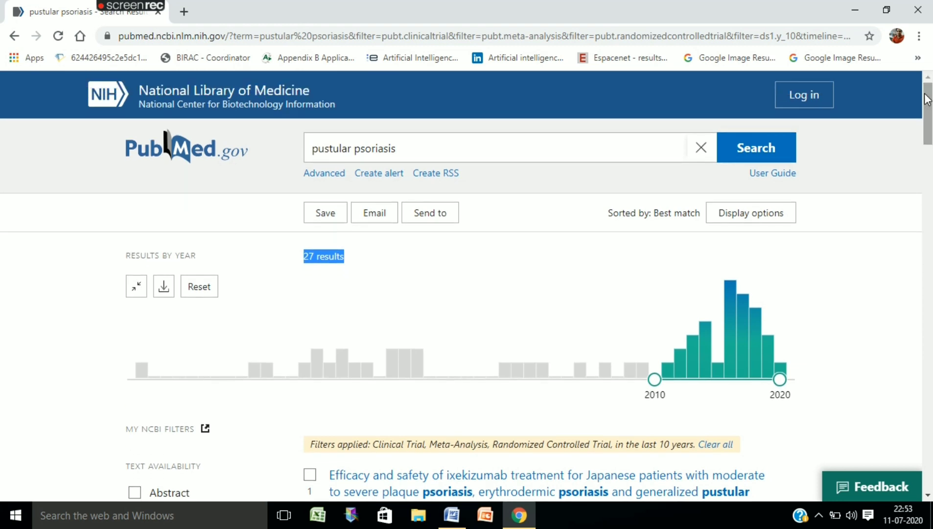
Replace the word pustular in the query with Plaque and search PubMed for Plaque psoriasis.
drag(404, 147, 297, 148)
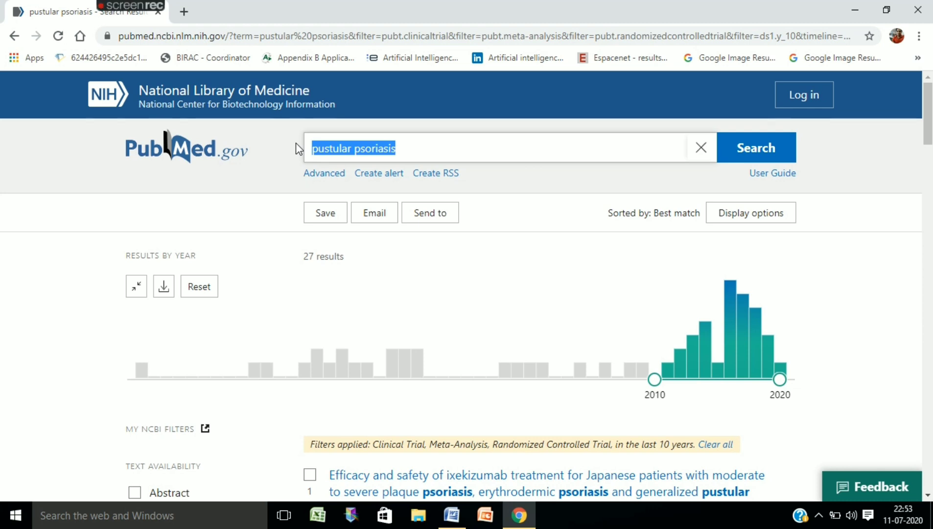
key(Home)
key(ctrl+shift+Right)
key(BackSpace)
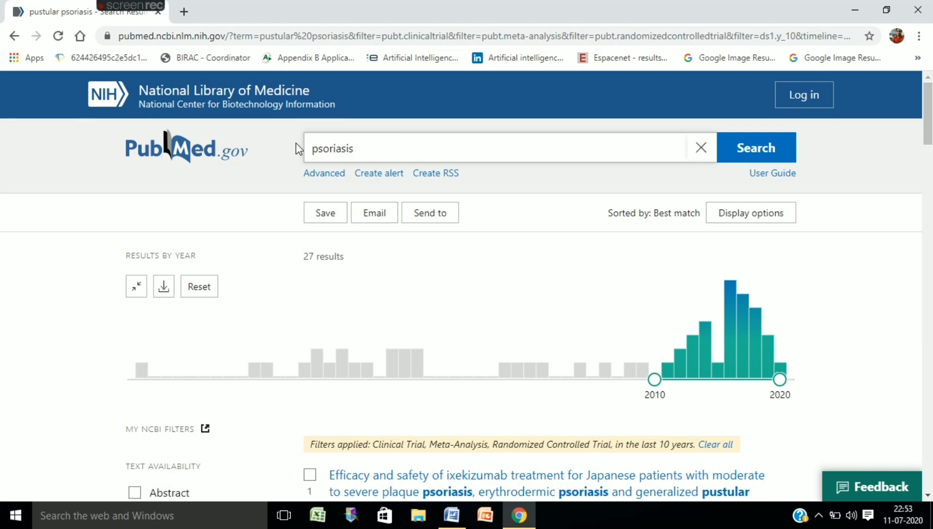
text(Plaque)
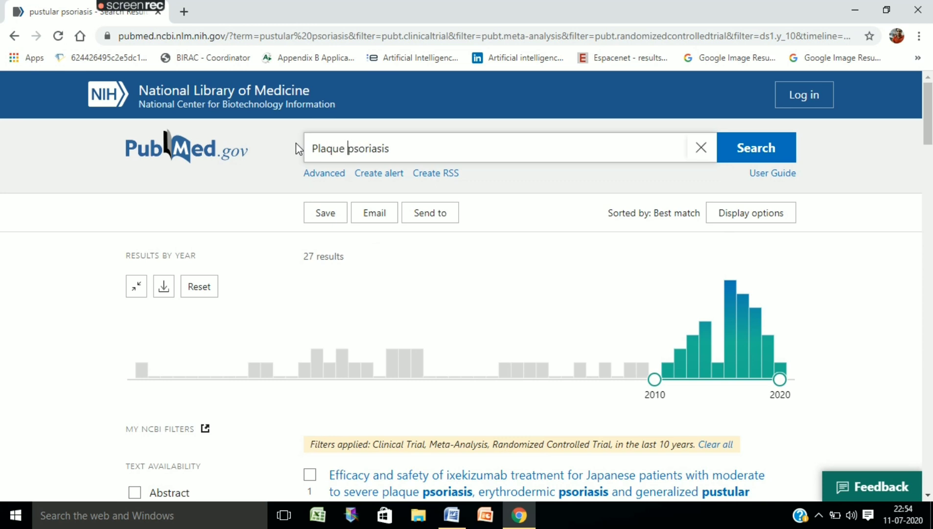
key(Return)
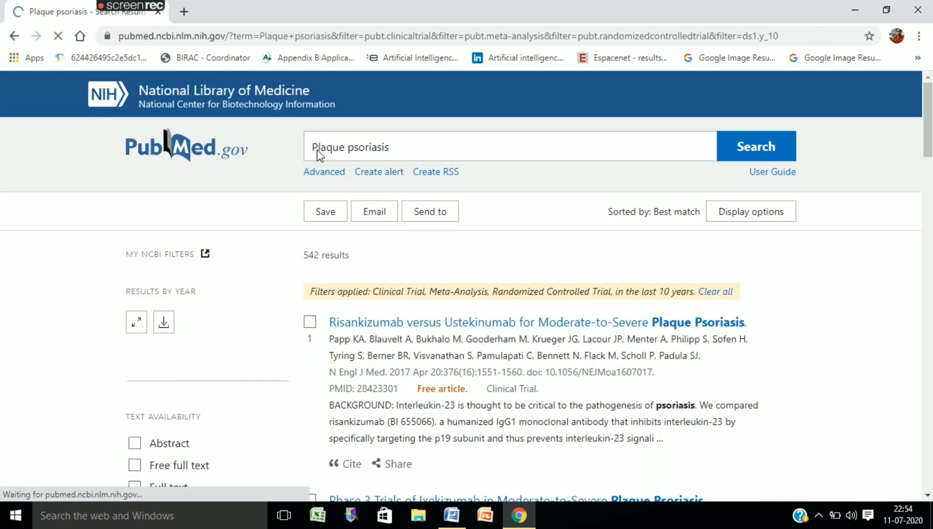
Check the result count and applied filters for Plaque psoriasis, and expand the Results by Year timeline to examine the yearly distribution.
drag(351, 257, 299, 256)
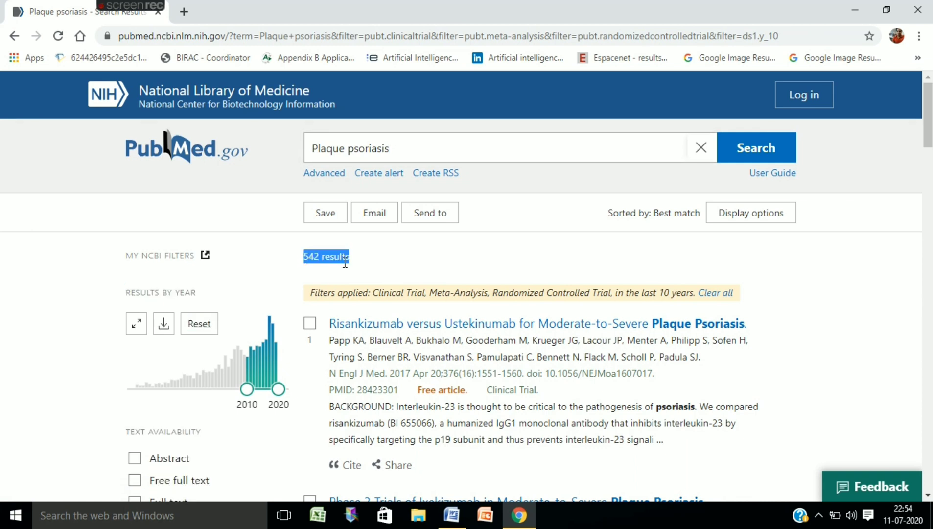
scroll(470, 269, down, 2)
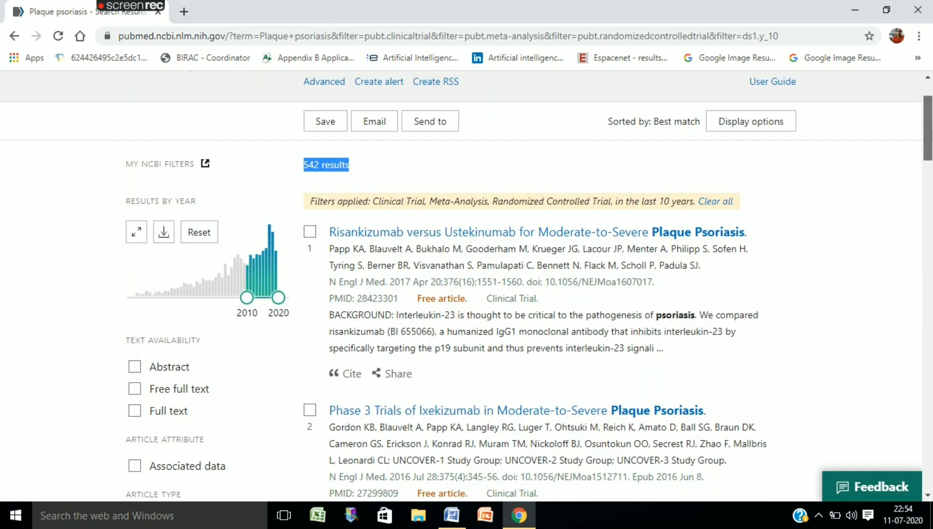
scroll(466, 287, down, 1)
scroll(467, 286, down, 6)
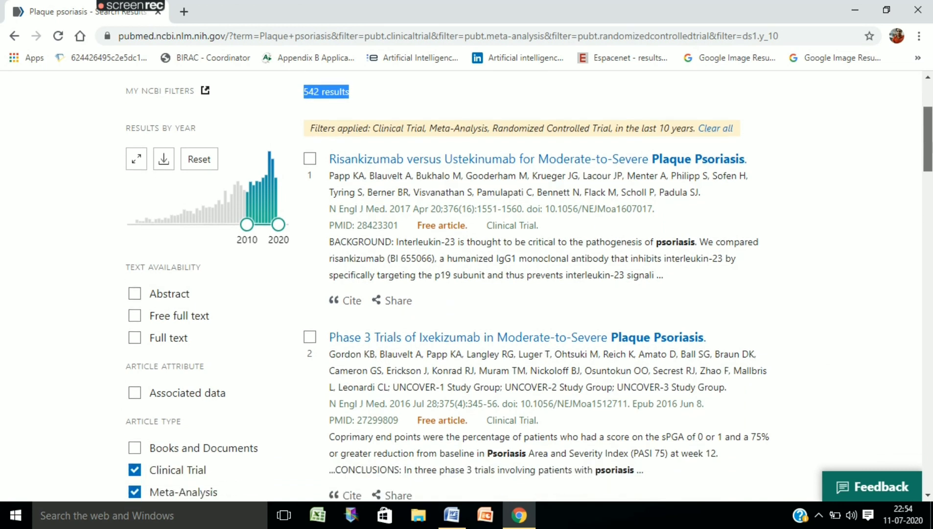
scroll(930, 140, up, 8)
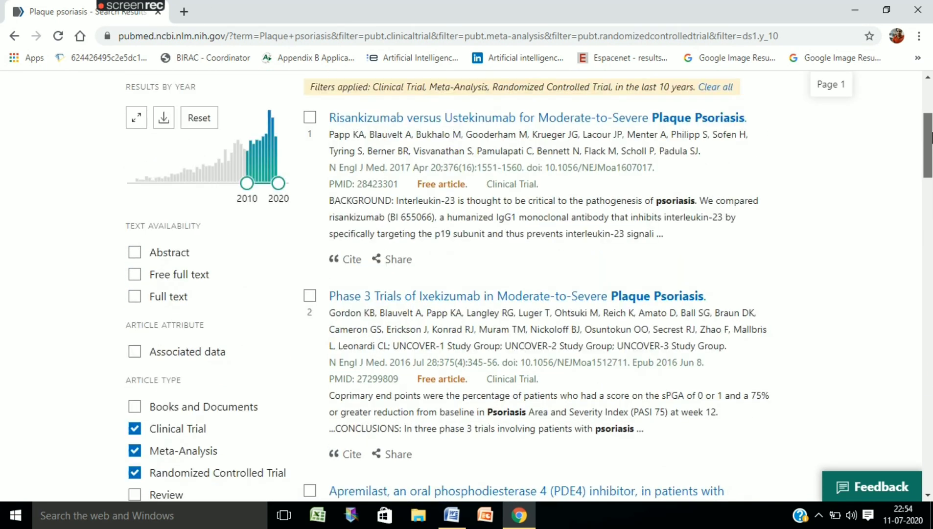
scroll(931, 141, down, 2)
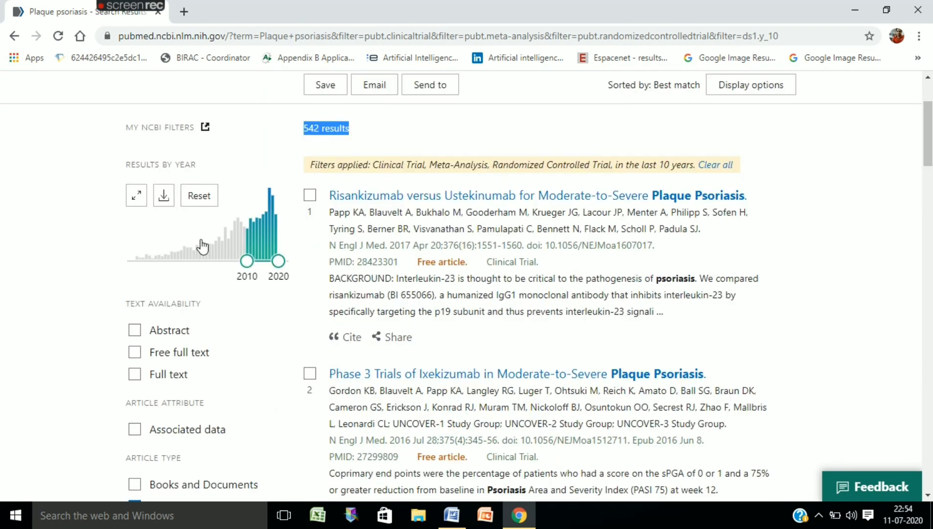
click(136, 196)
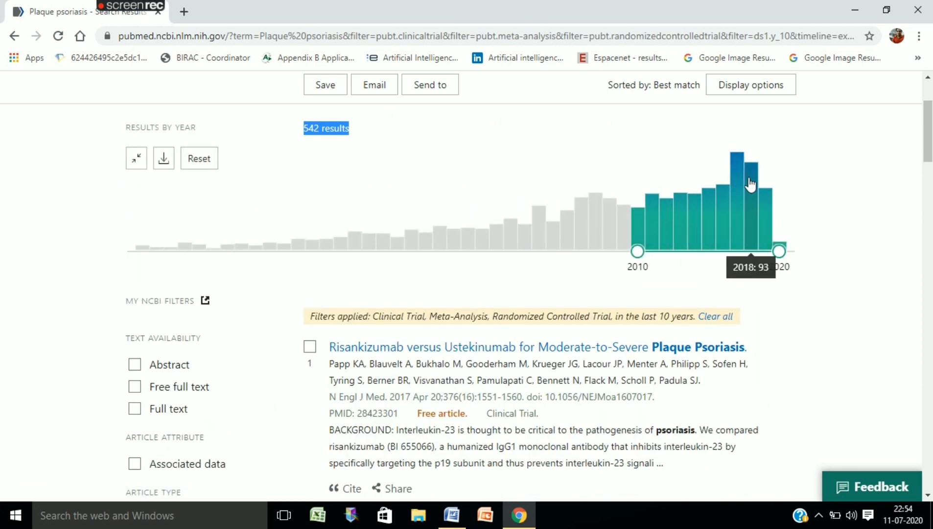
Remove the word Plaque from the query and search PubMed for the suggested term nail psoriasis.
scroll(650, 127, up, 2)
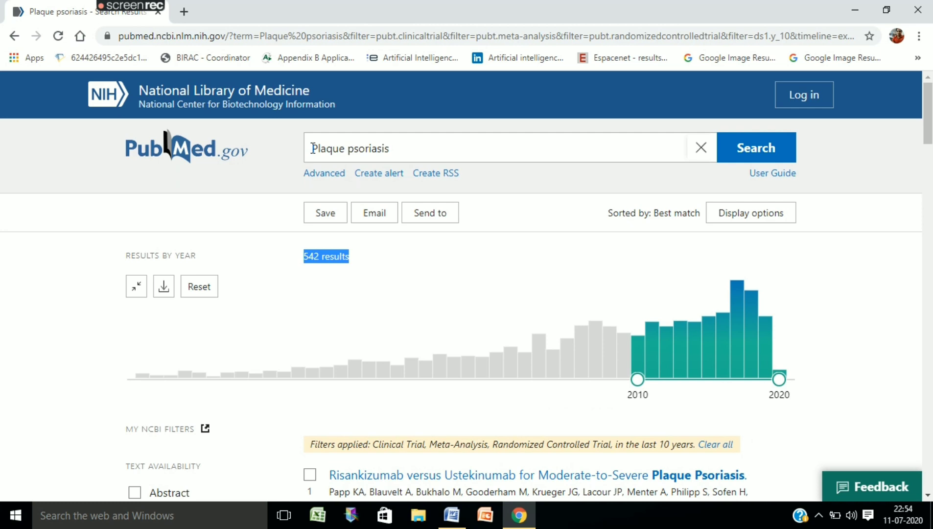
double_click(336, 148)
key(BackSpace)
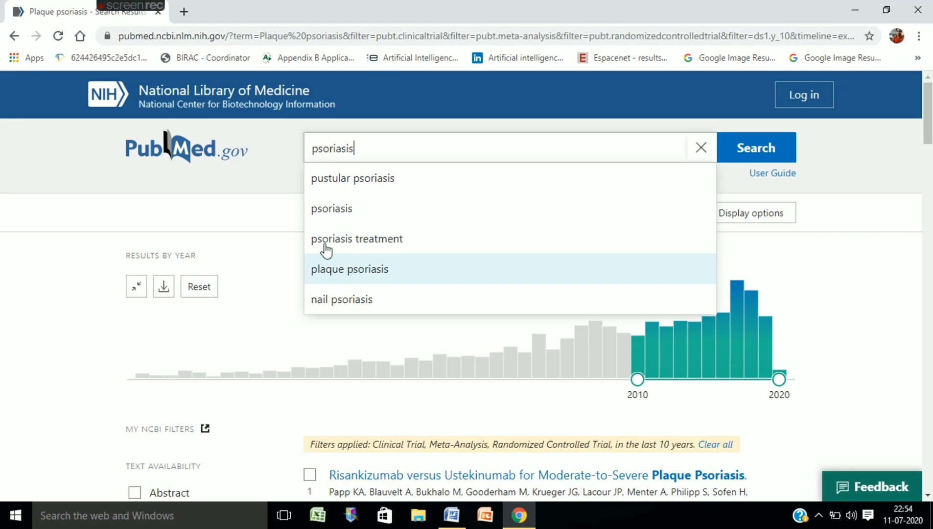
click(358, 299)
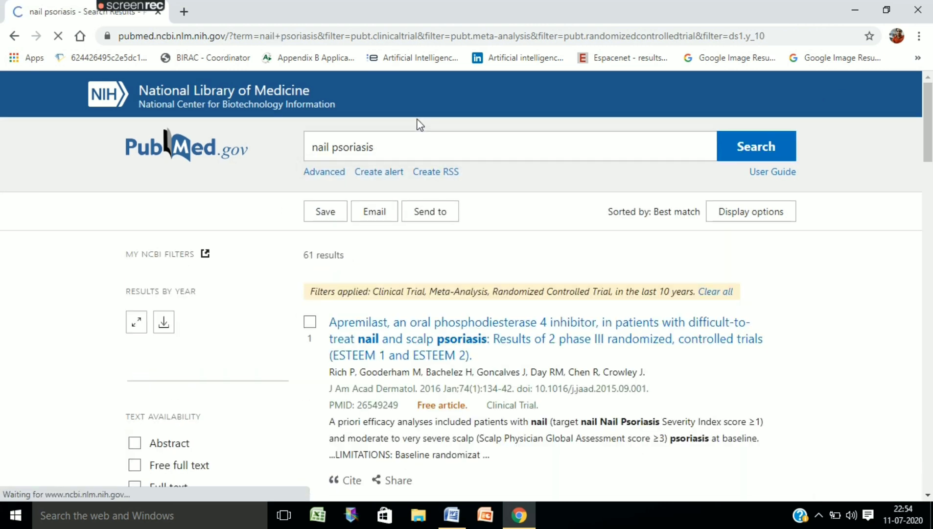
Expand the Results by Year timeline for nail psoriasis and examine the result count, the 2010 to 2020 distribution and the filters.
click(134, 324)
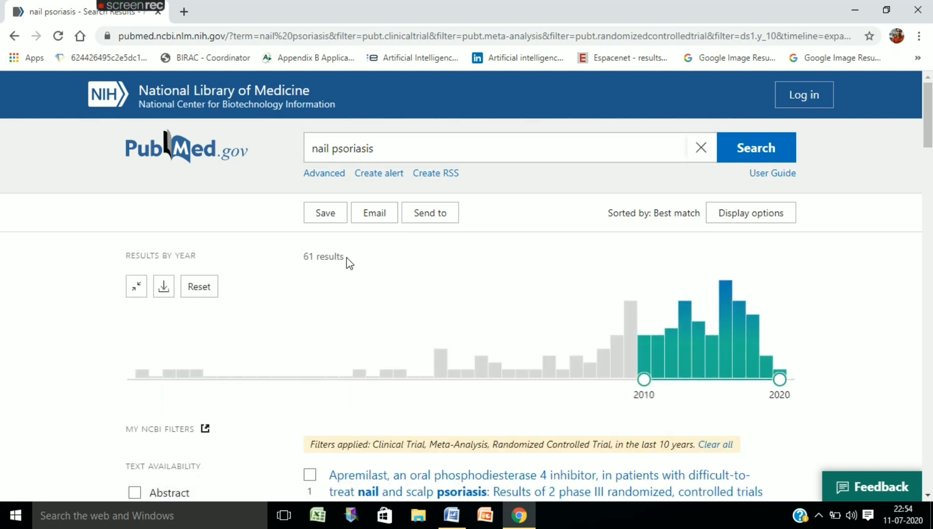
drag(349, 260, 299, 261)
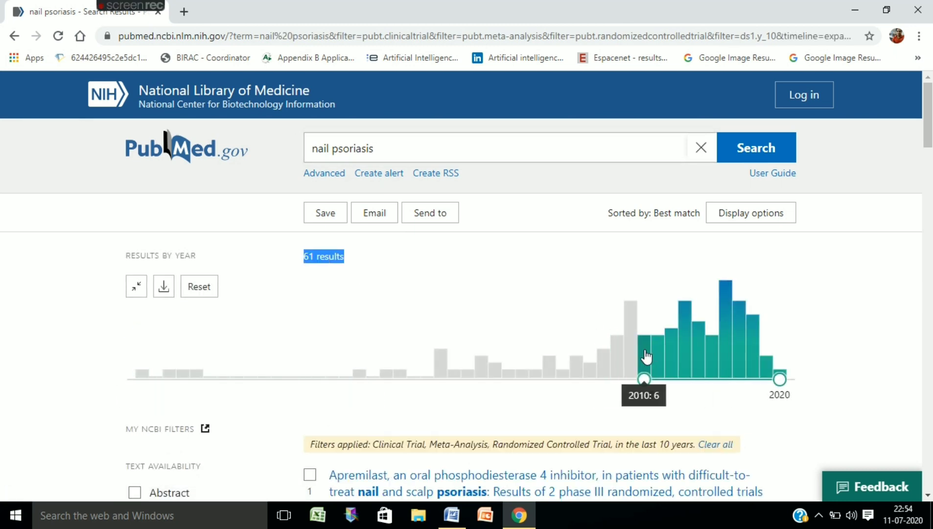
mouse_move(708, 330)
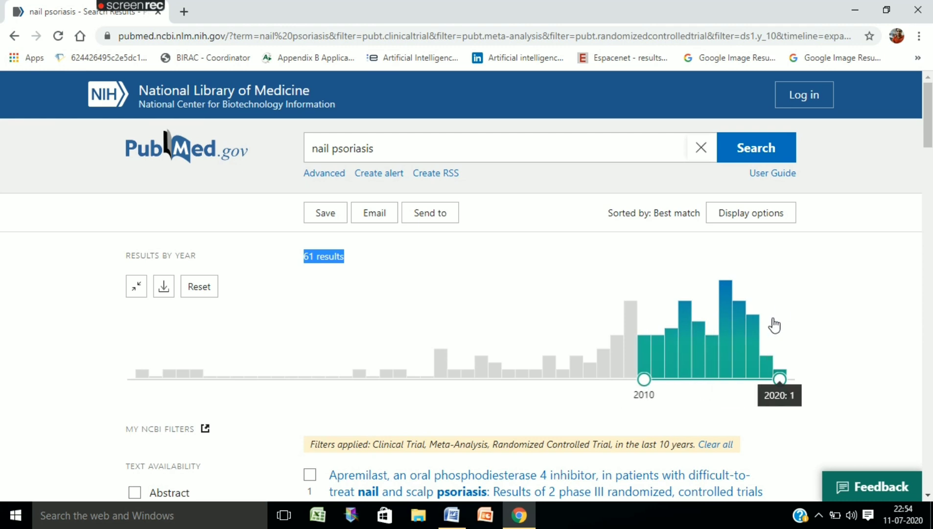
scroll(927, 112, down, 3)
scroll(466, 284, down, 3)
scroll(517, 196, up, 6)
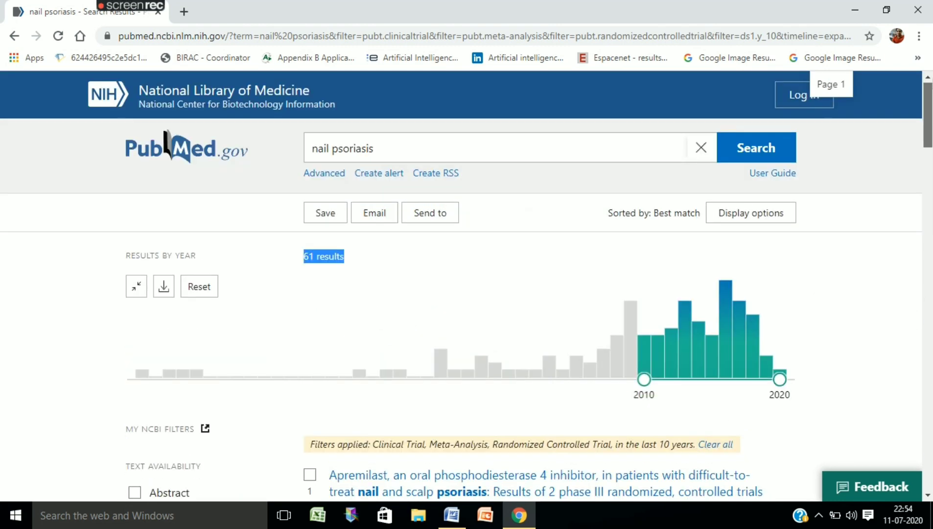
Switch to the Word document and copy Cancer from the disease list.
click(417, 151)
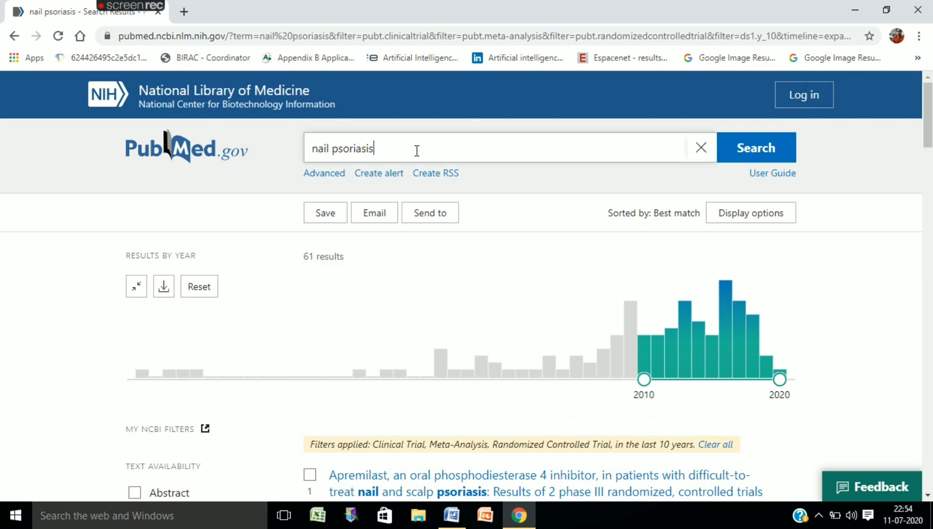
click(451, 515)
drag(652, 284, 601, 272)
key(ctrl+c)
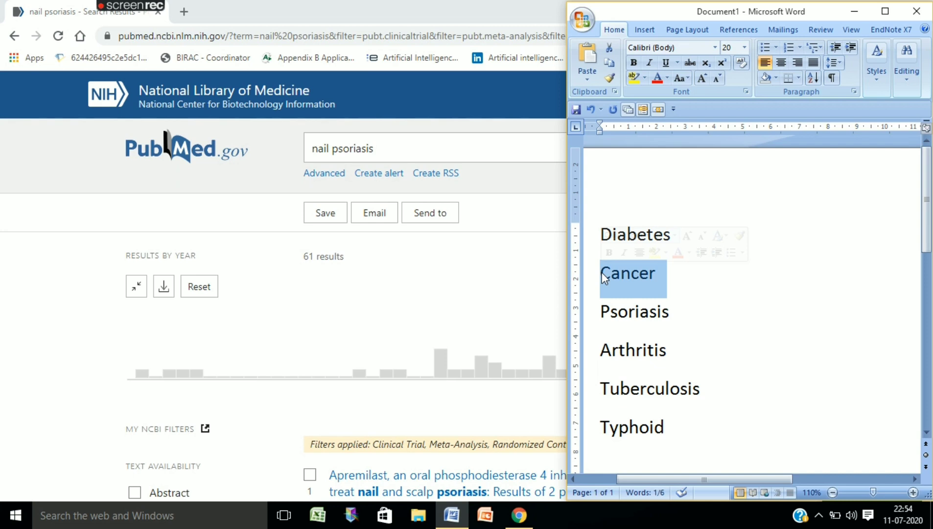
Return to PubMed in the browser, replace nail psoriasis with the copied Cancer, and search for the suggested term breast cancer.
drag(380, 148, 292, 152)
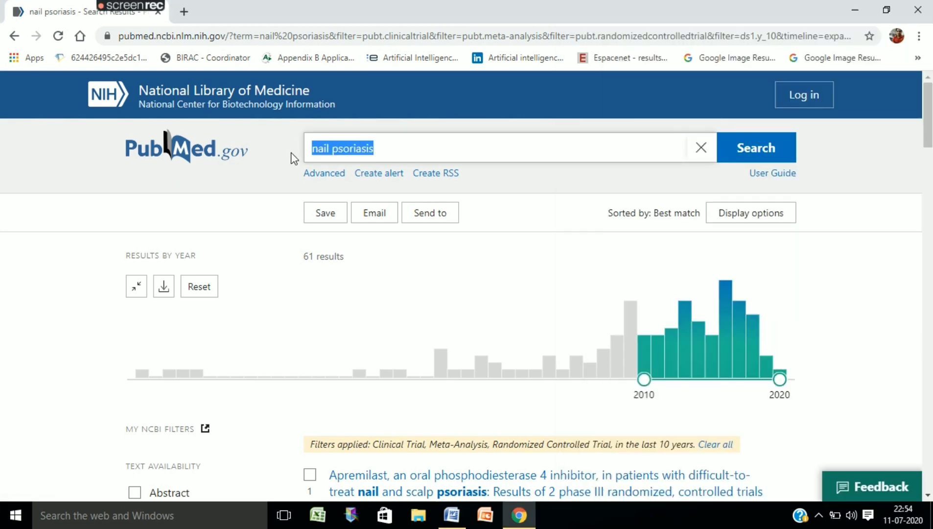
key(BackSpace)
key(ctrl+v)
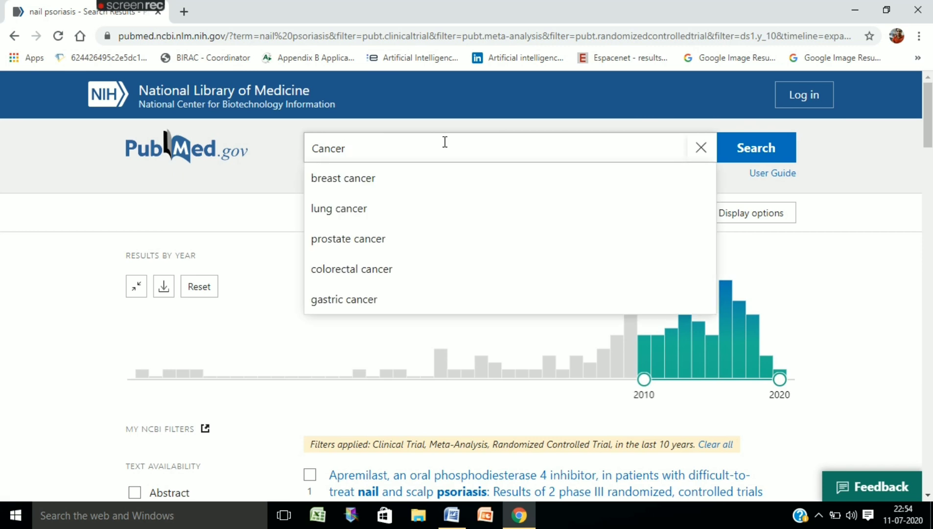
click(348, 179)
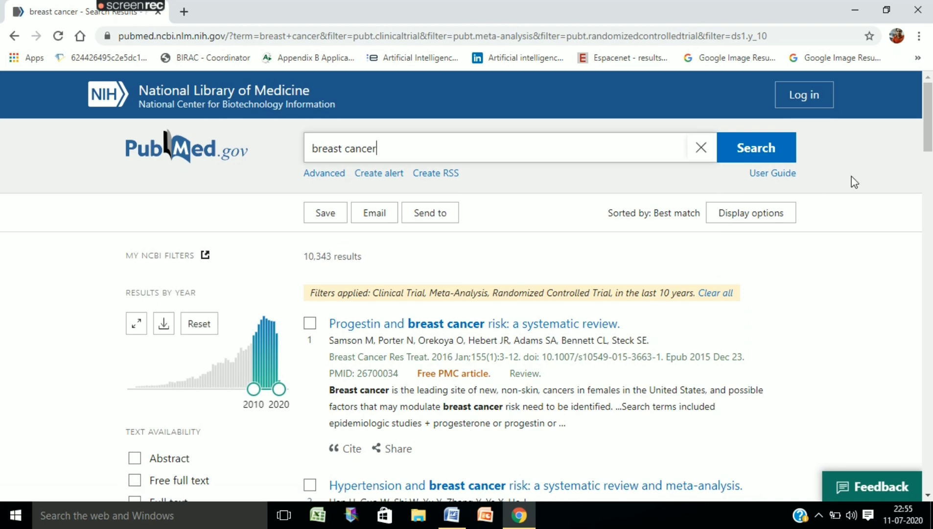
Check the result count for breast cancer and expand the Results by Year timeline to examine publications per year.
scroll(499, 147, down, 2)
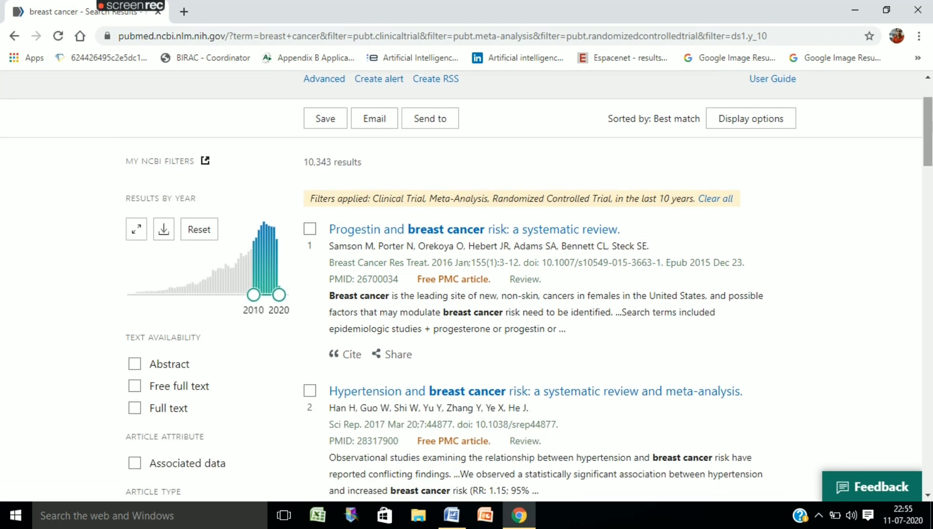
drag(369, 165, 300, 162)
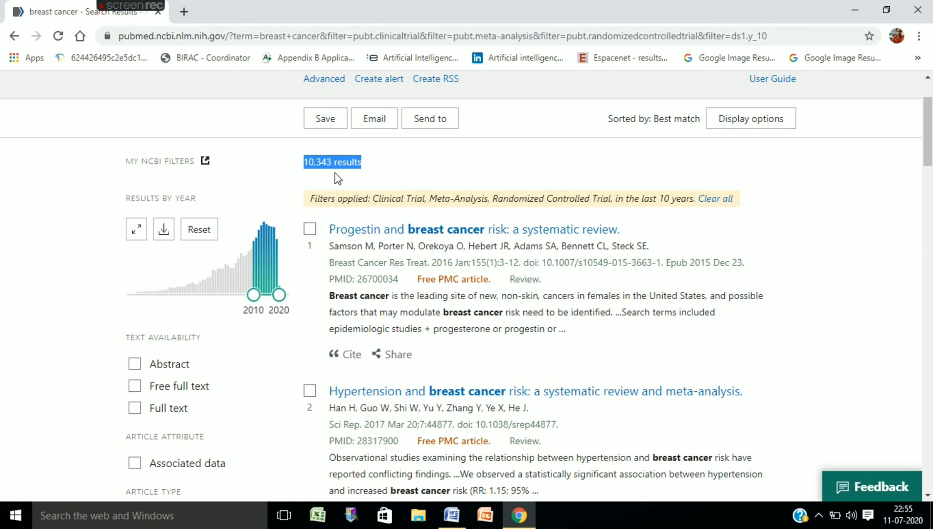
click(378, 166)
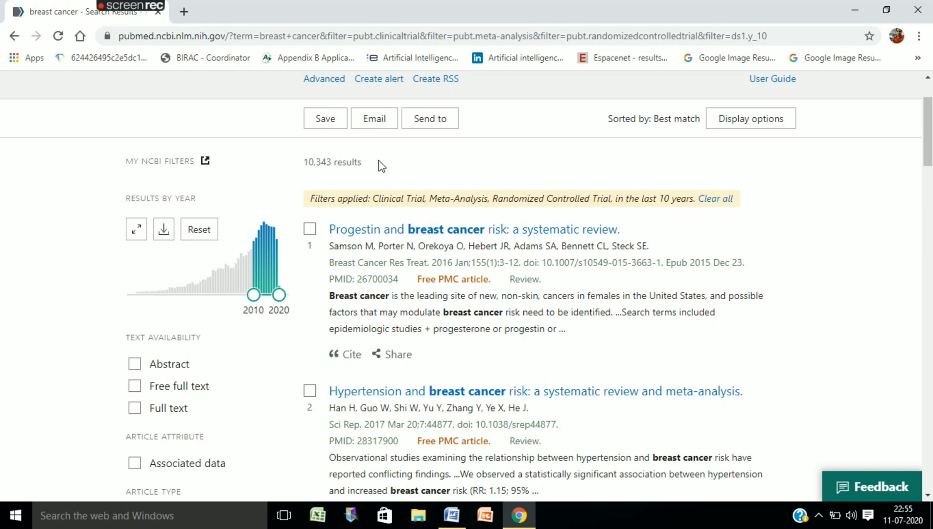
click(147, 230)
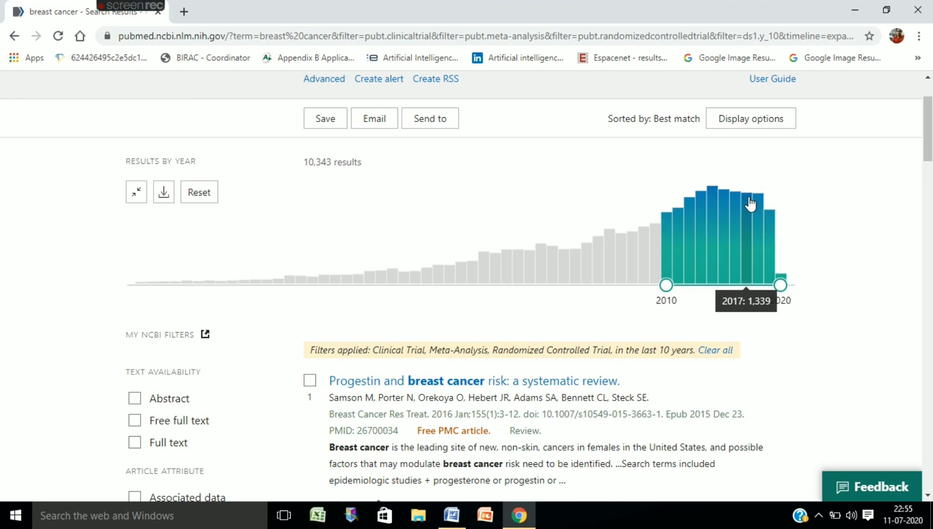
scroll(930, 112, down, 1)
drag(930, 112, 929, 96)
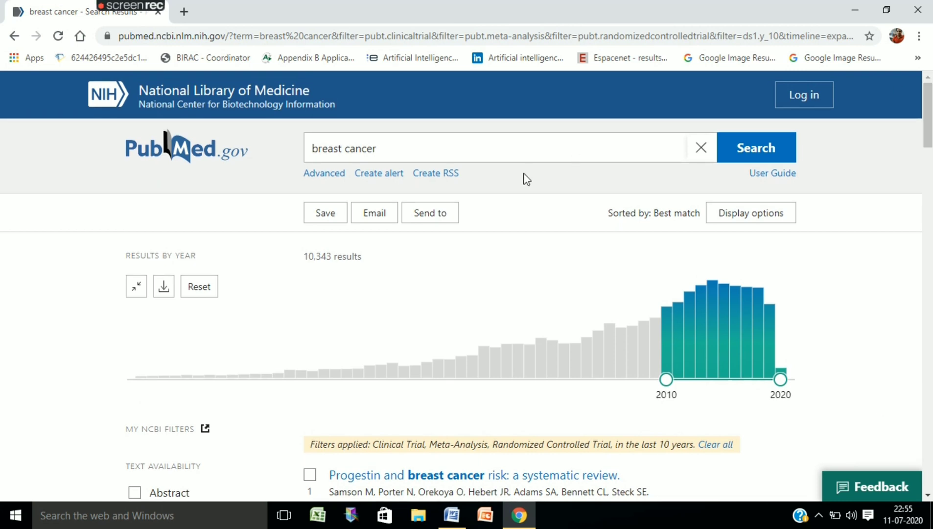
Remove the word breast from the query and search PubMed for lung cancer.
drag(930, 109, 929, 113)
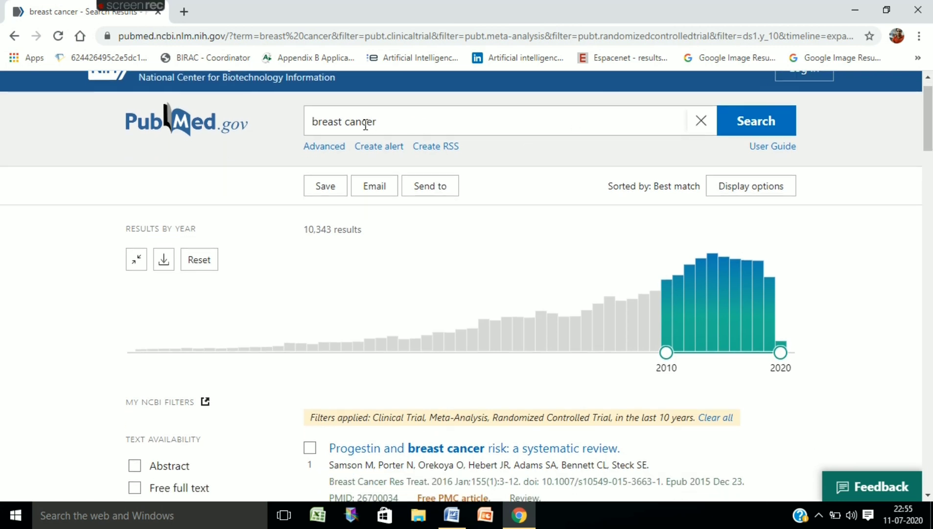
double_click(334, 122)
key(BackSpace)
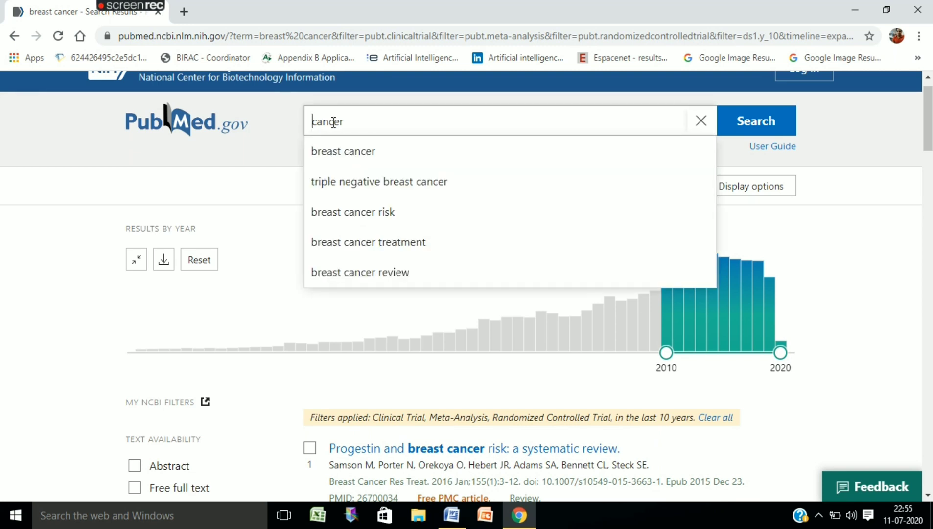
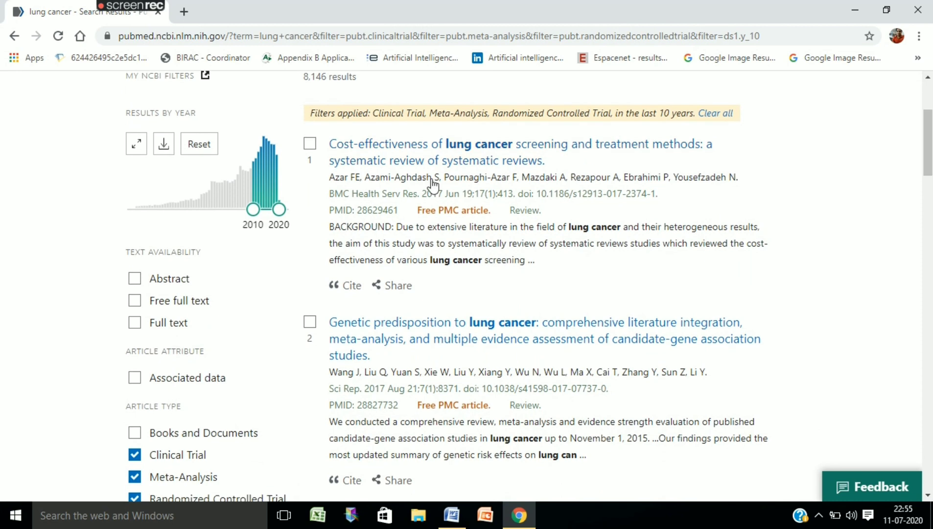
Expand the Results by Year timeline for lung cancer and check its yearly distribution and result count.
click(136, 143)
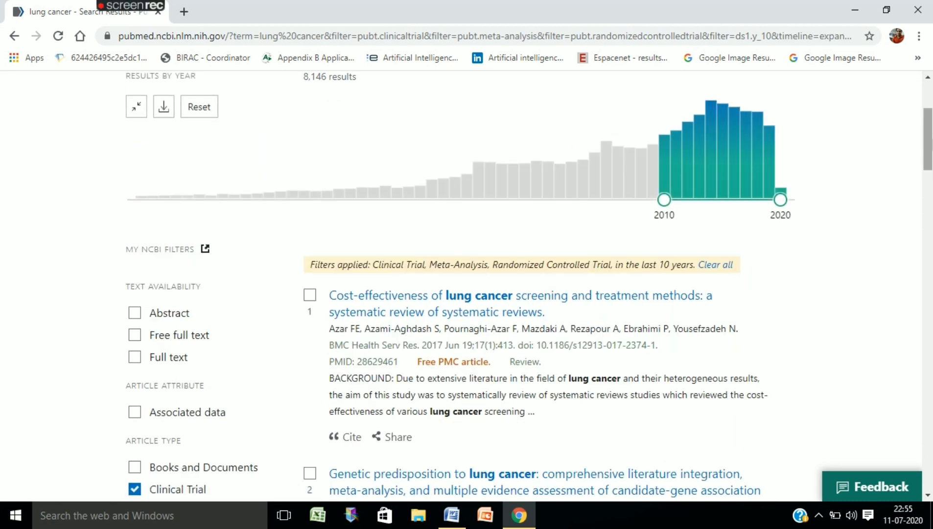
scroll(518, 279, up, 4)
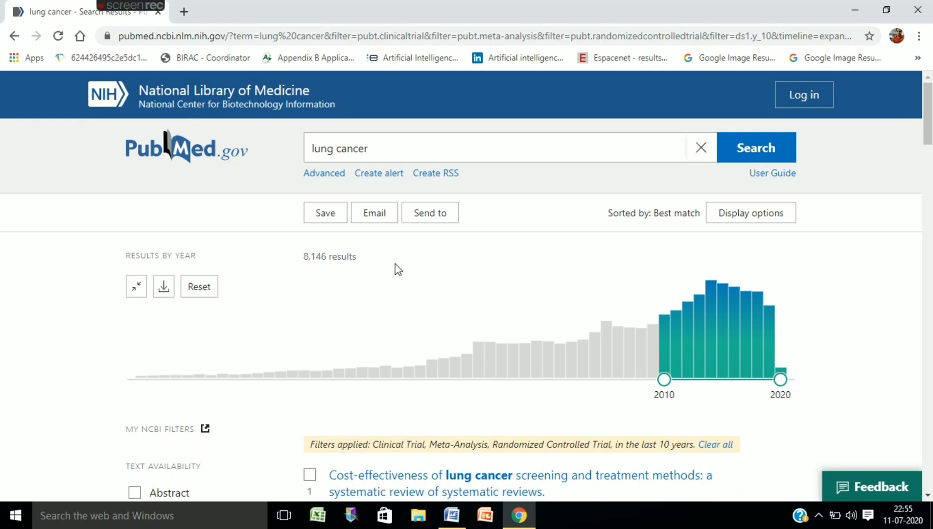
drag(366, 262, 304, 256)
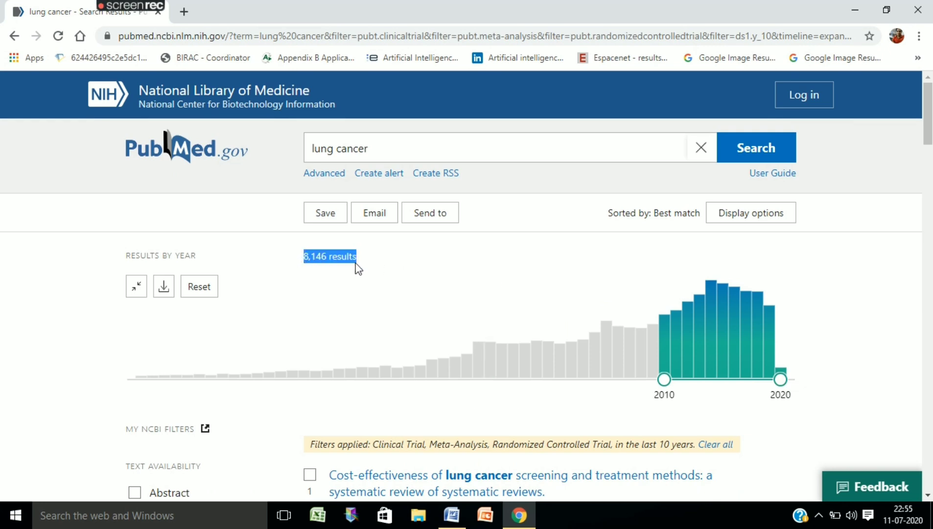
click(390, 257)
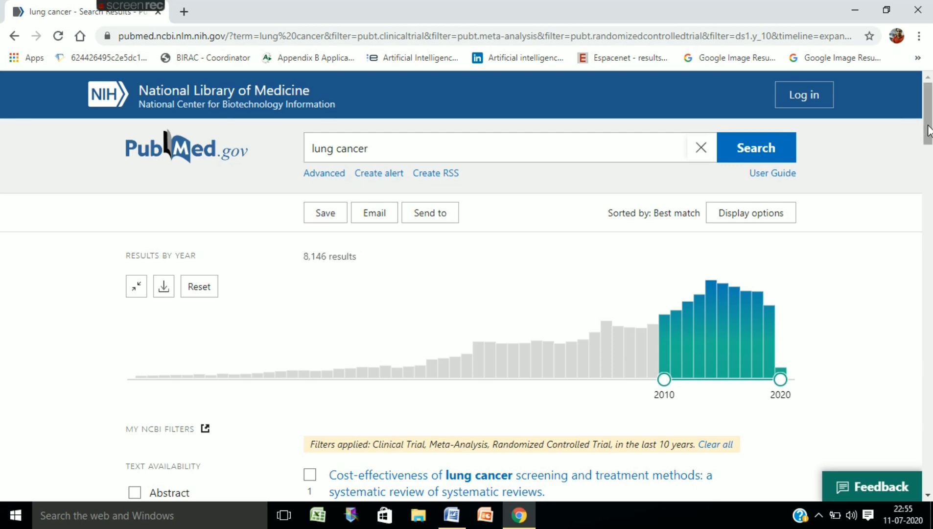
scroll(928, 131, down, 5)
scroll(581, 128, up, 5)
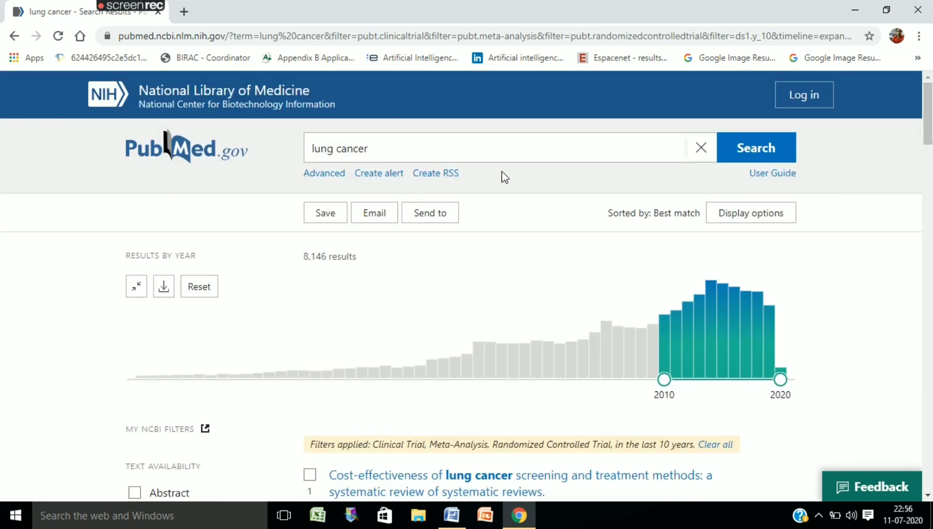
Replace lung cancer in the query with Diabetese and search PubMed.
click(403, 156)
drag(403, 158, 246, 149)
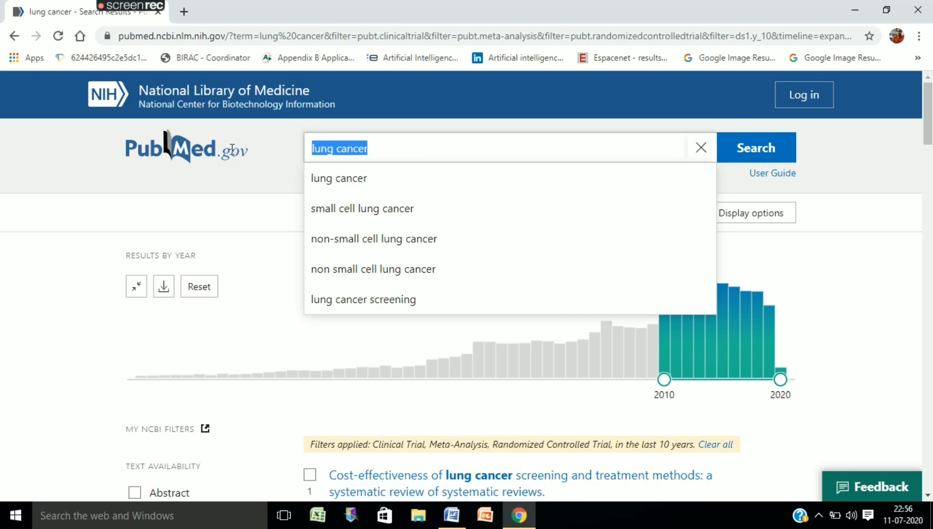
text(Dlab)
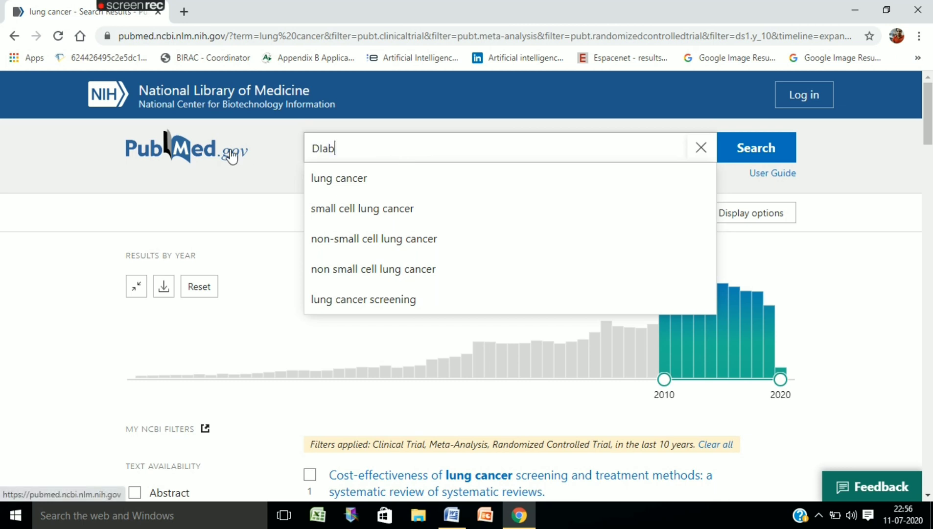
text(etese)
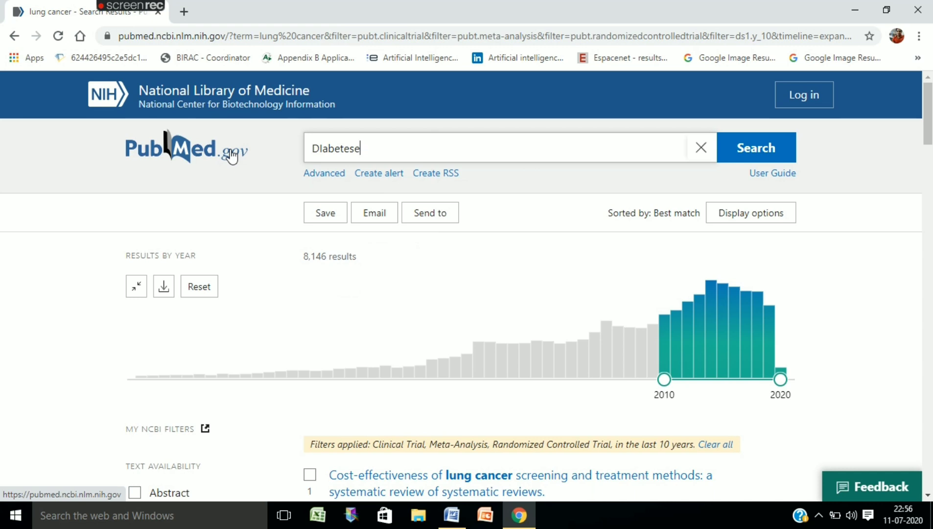
key(BackSpace)
text(i)
key(Return)
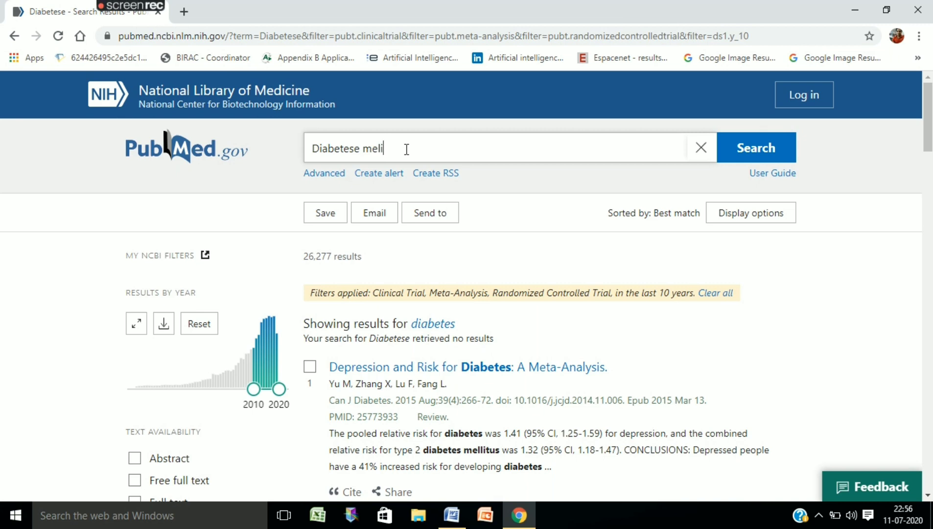
Search PubMed for Diabetese melitus, check the result count and expand the Results by Year timeline.
key(Return)
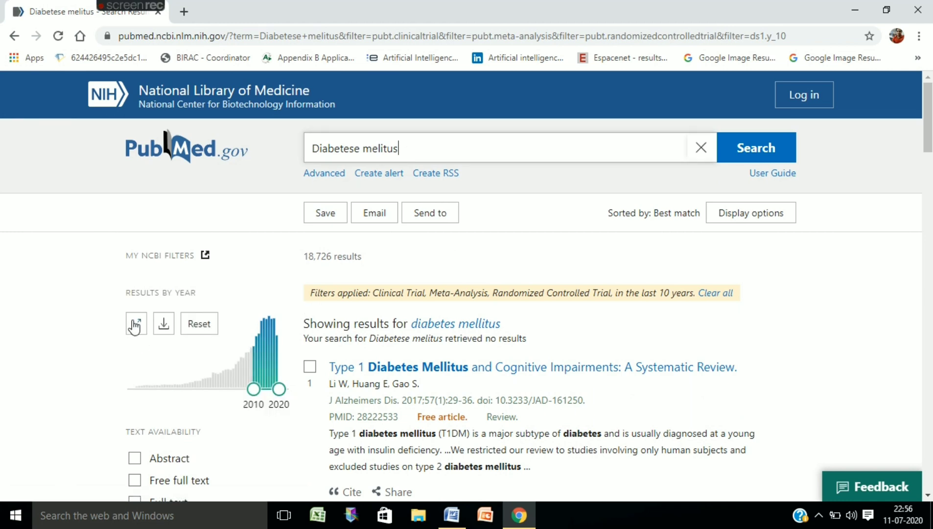
drag(303, 257, 367, 258)
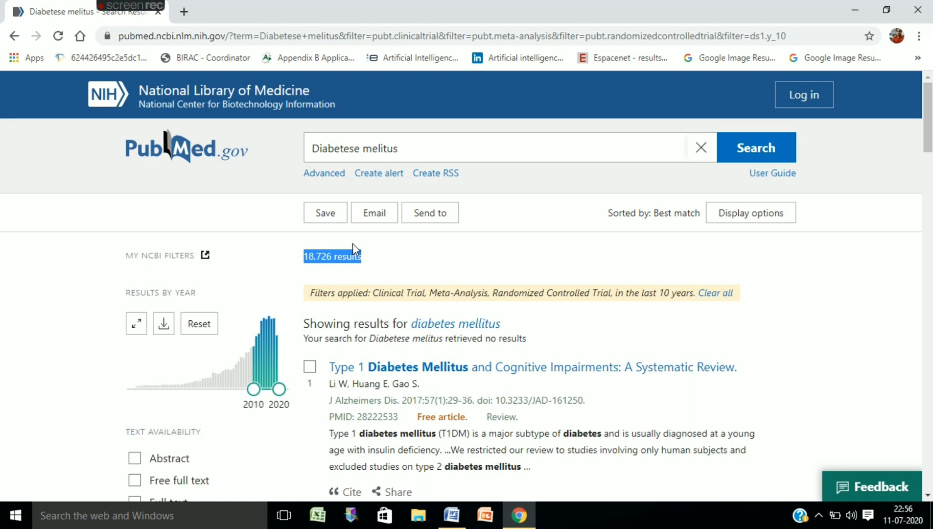
click(136, 323)
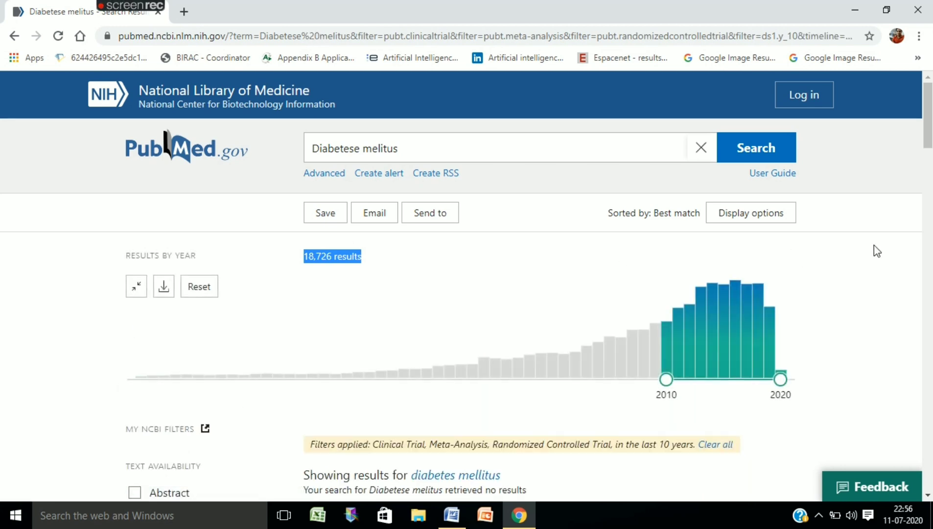
Examine the yearly distribution and open the results for the suggested spelling diabetes mellitus.
scroll(877, 250, down, 2)
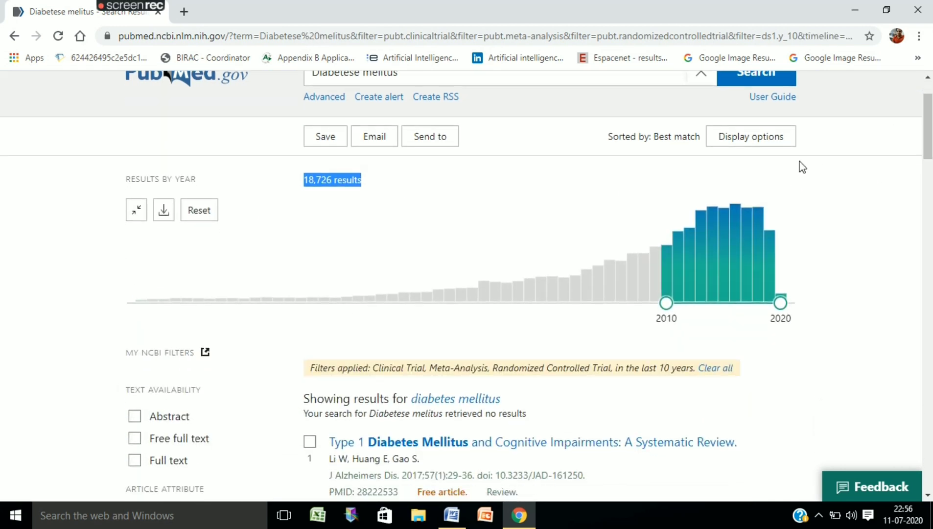
scroll(899, 129, up, 2)
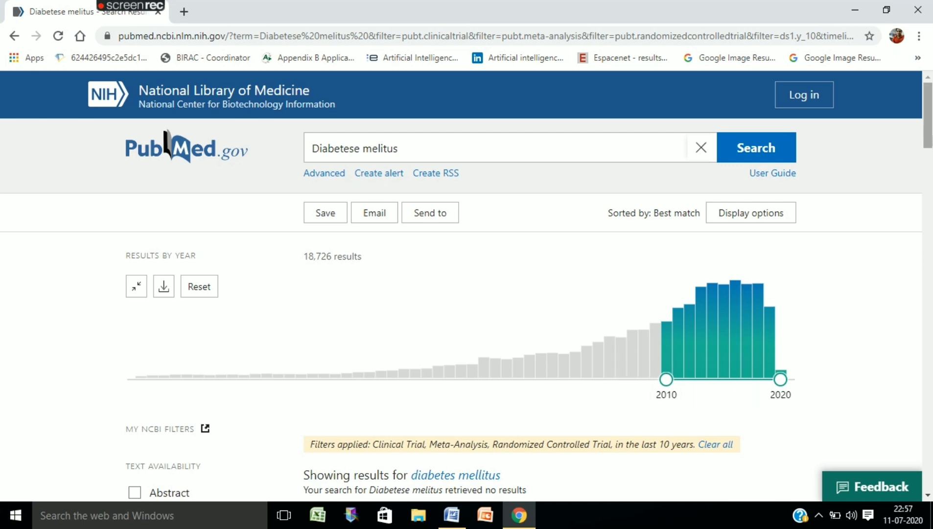
scroll(927, 115, down, 5)
scroll(457, 391, up, 3)
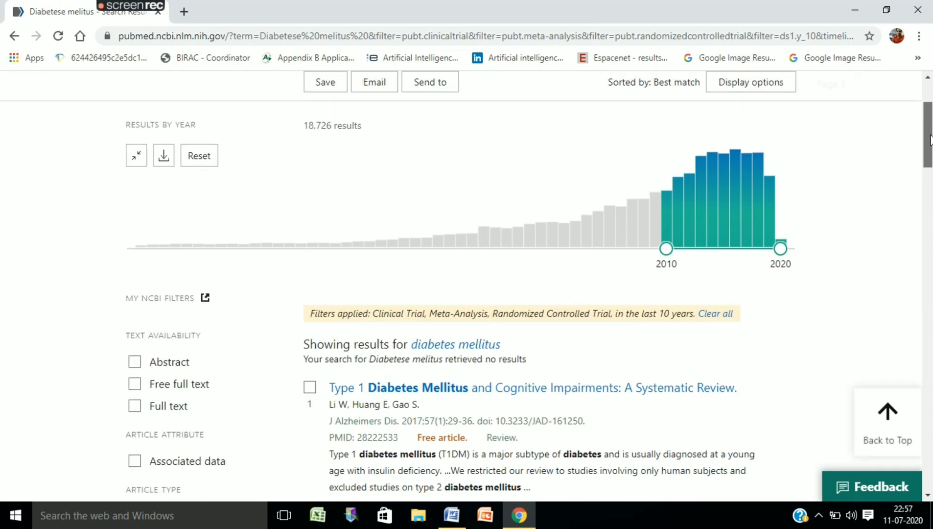
click(444, 349)
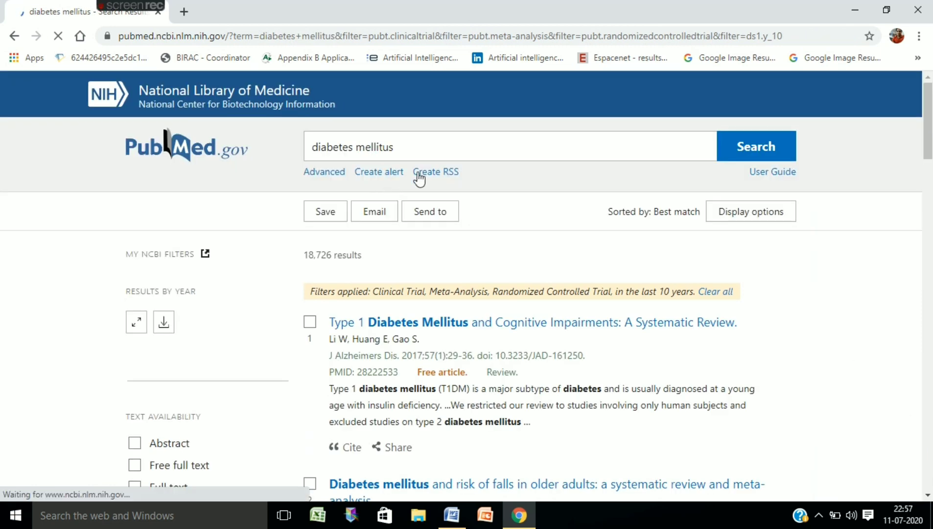
Replace the query with Arthritis and search PubMed using the suggested term arthritis rheumatoid.
triple_click(410, 148)
text(Arthritis)
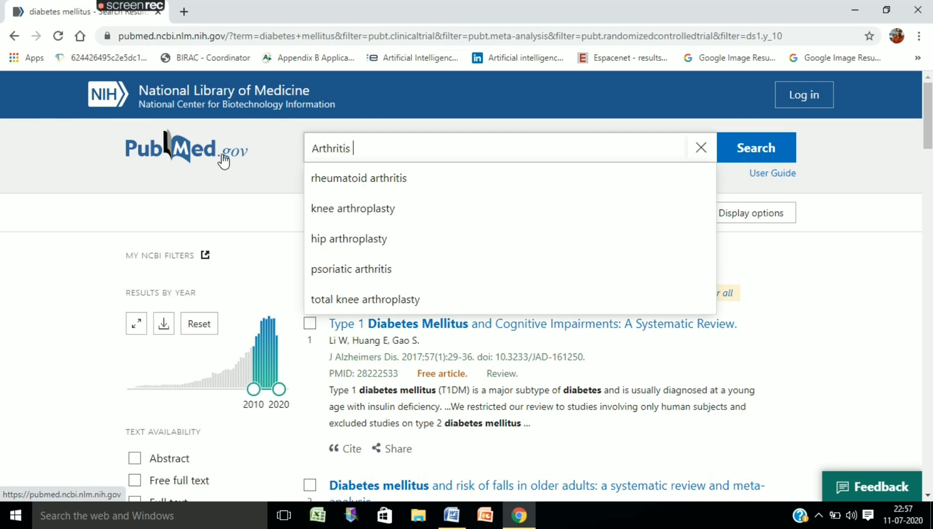
key(Down)
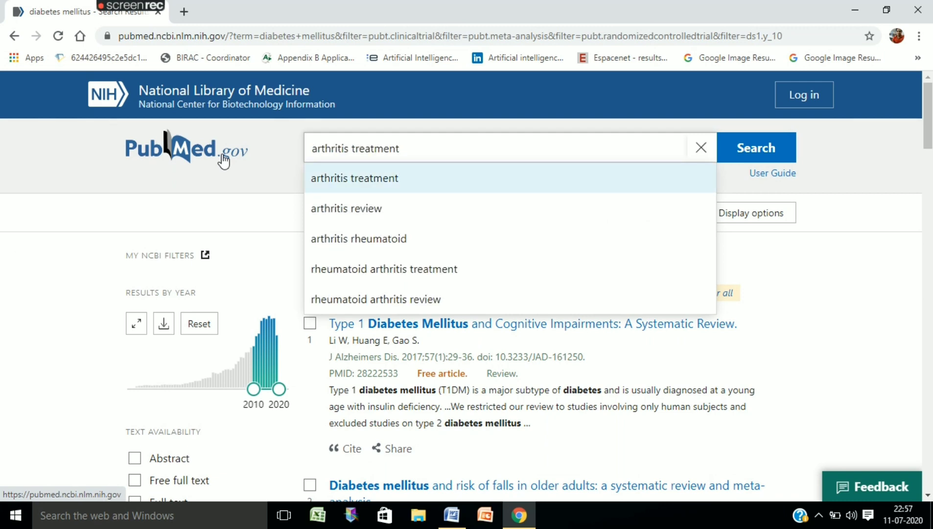
key(Down)
key(Down)
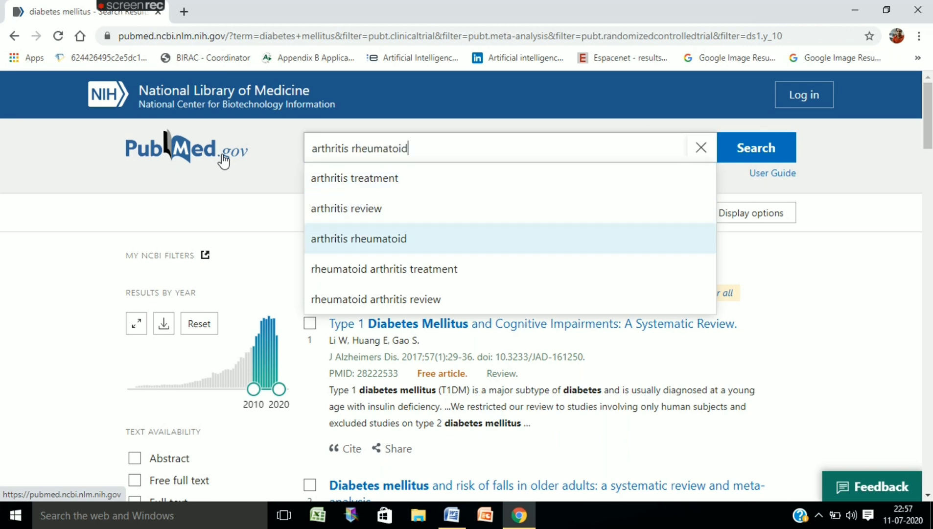
key(Return)
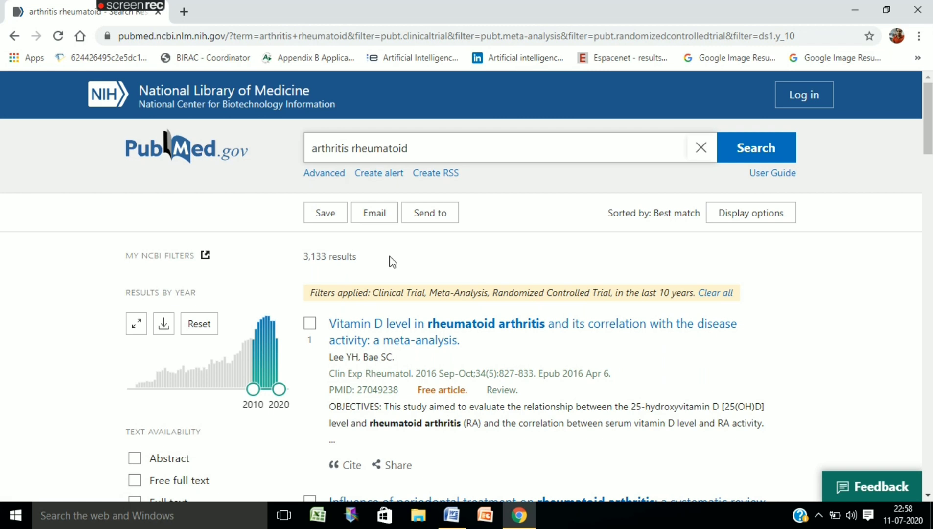
Look over the arthritis rheumatoid results and expand the Results by Year timeline to examine the yearly distribution.
scroll(927, 120, down, 1)
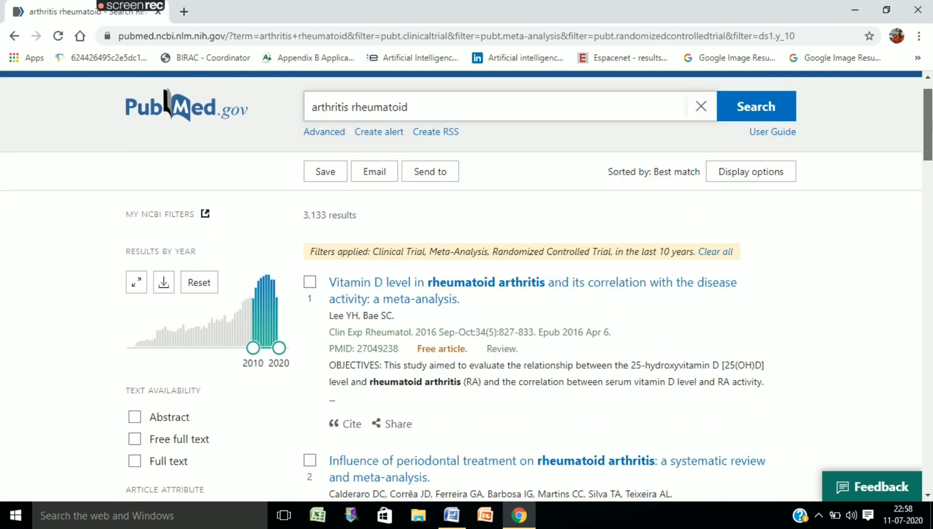
scroll(470, 287, down, 1)
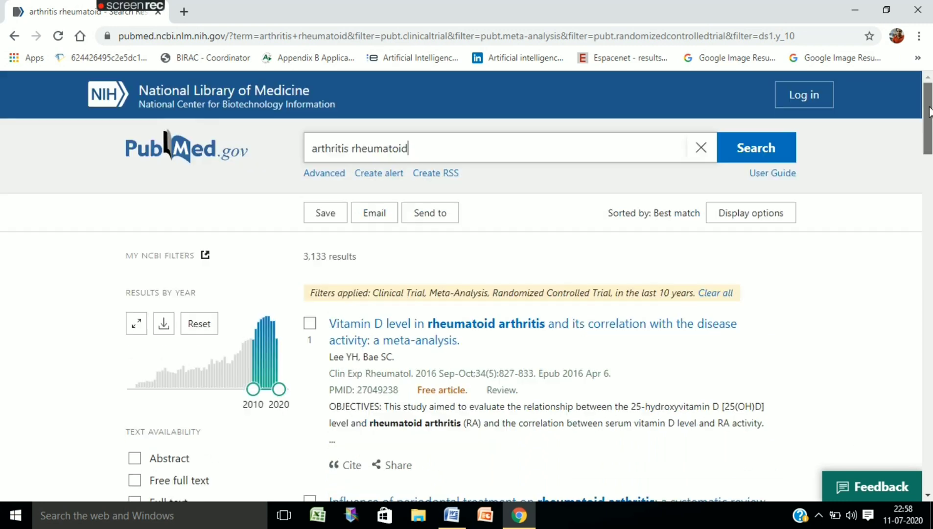
scroll(296, 293, up, 2)
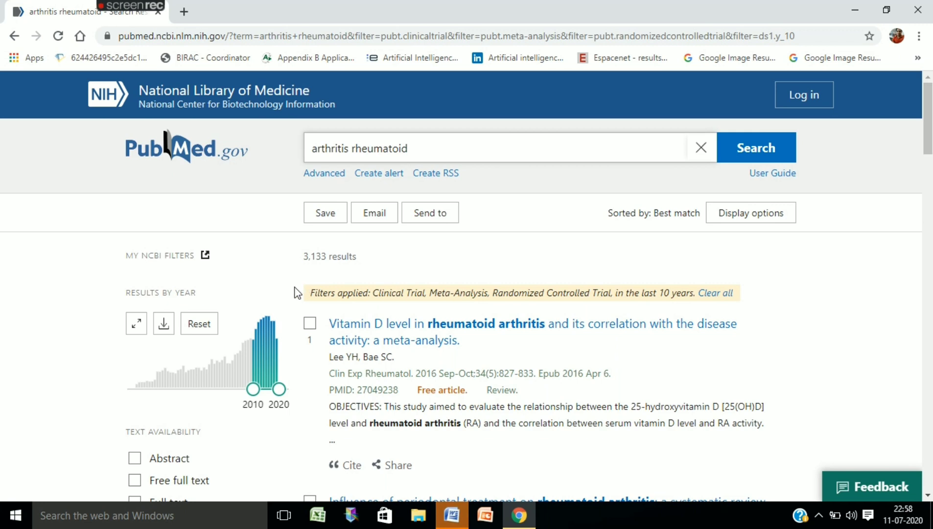
click(136, 322)
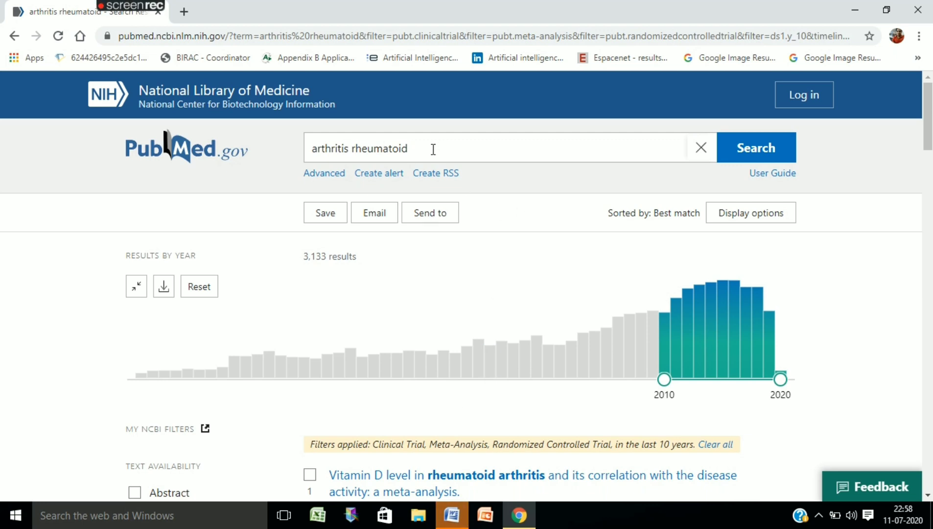
Replace arthritis rheumatoid in the query with dermatitis and search PubMed.
drag(433, 148, 307, 148)
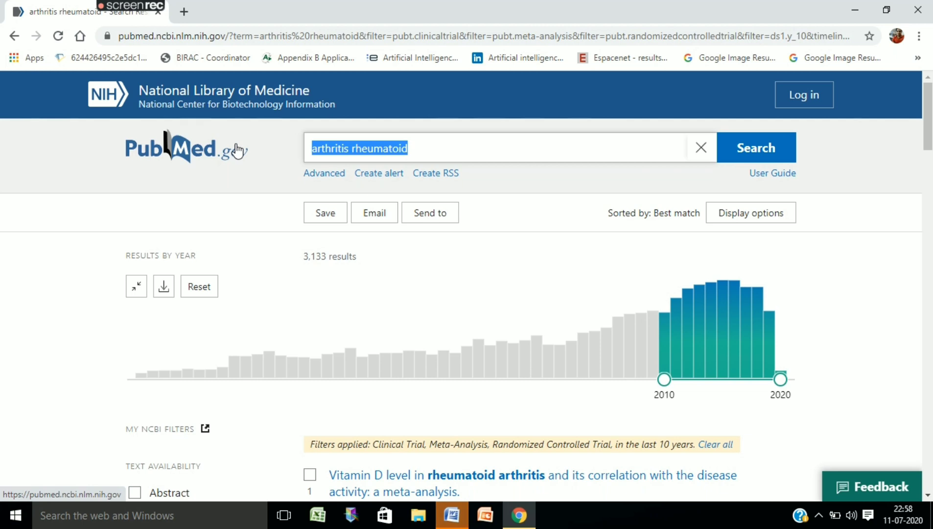
text(dermatiti)
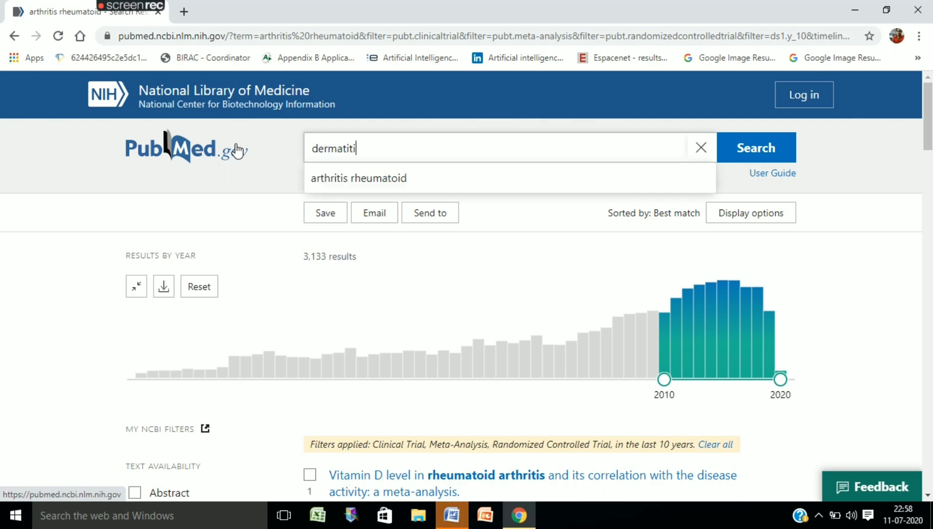
text(s)
key(BackSpace)
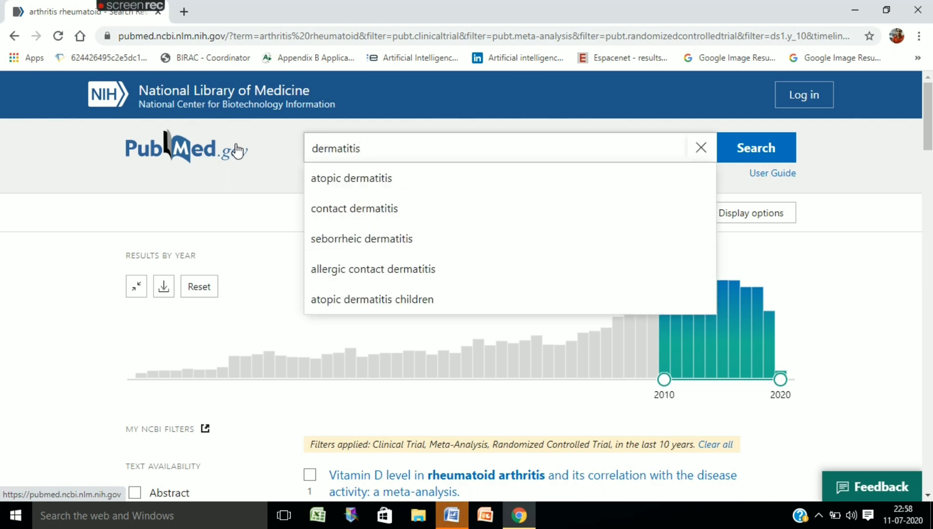
key(Return)
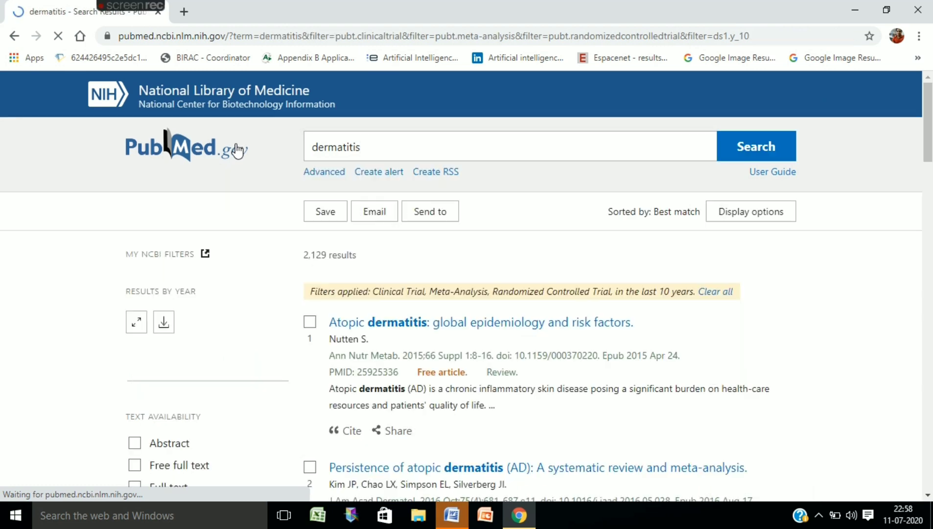
Expand the Results by Year timeline for dermatitis and check its result count and yearly distribution.
click(136, 324)
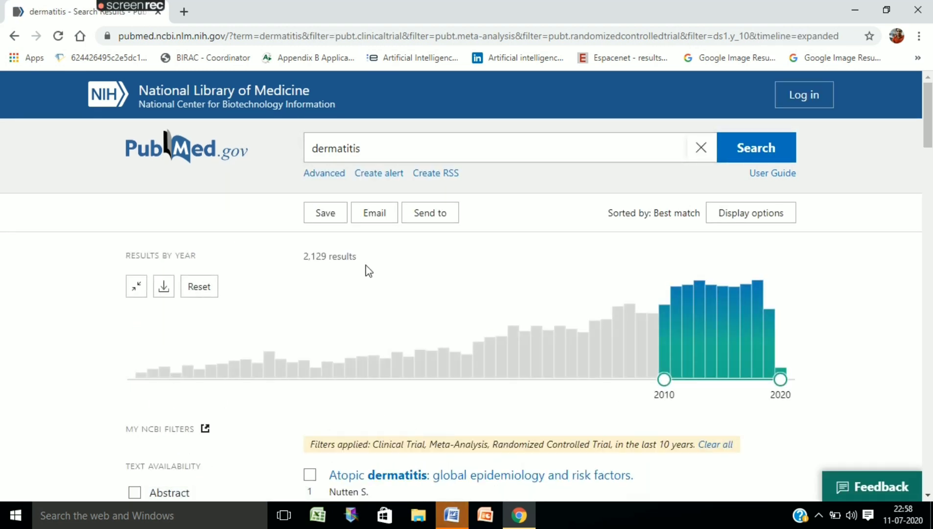
drag(361, 258, 302, 258)
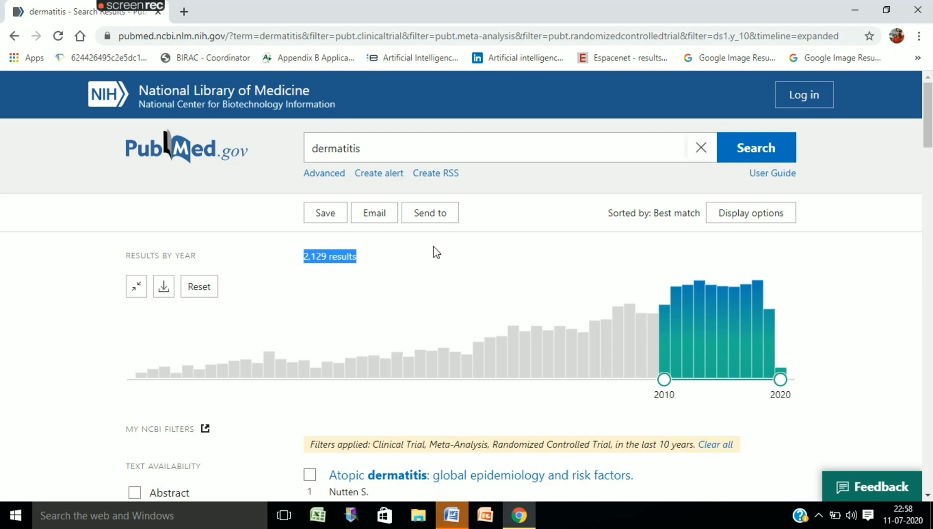
scroll(929, 117, down, 2)
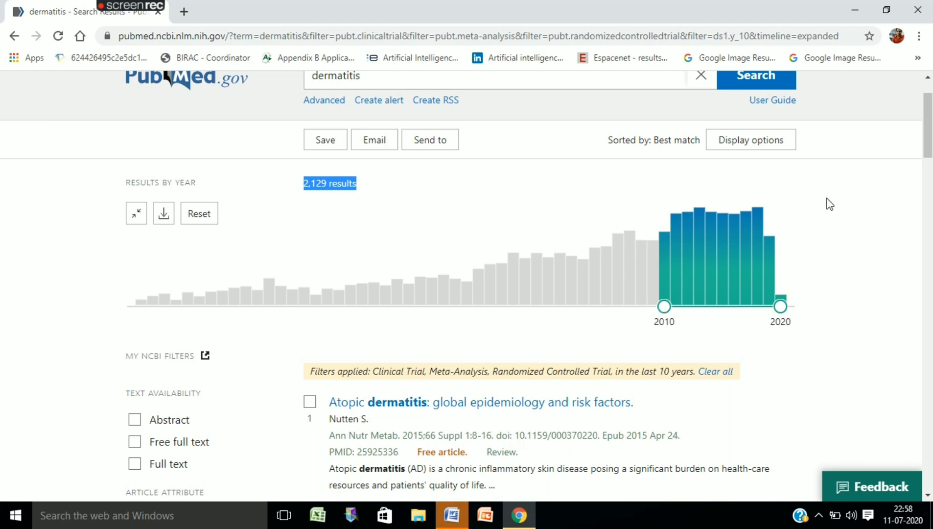
scroll(927, 122, up, 2)
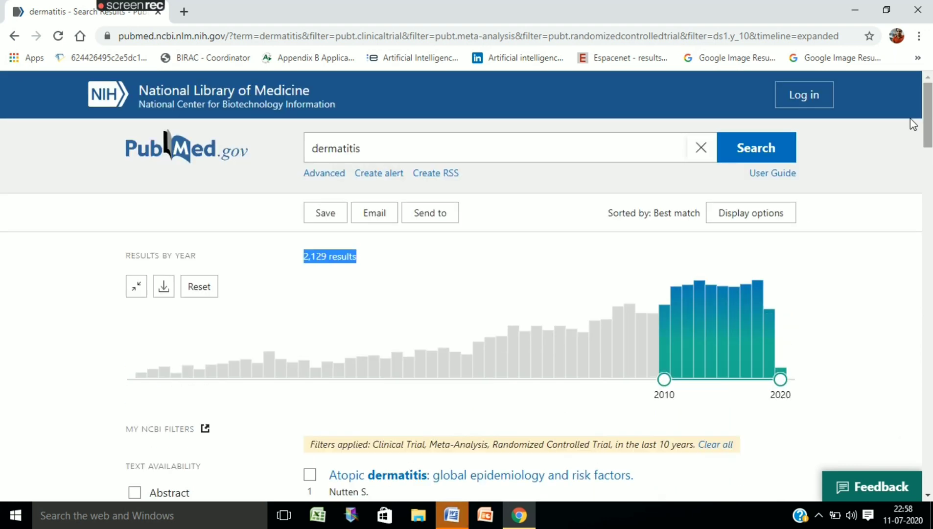
Search PubMed for the suggested subtype contact dermatitis and expand its Results by Year timeline.
click(383, 150)
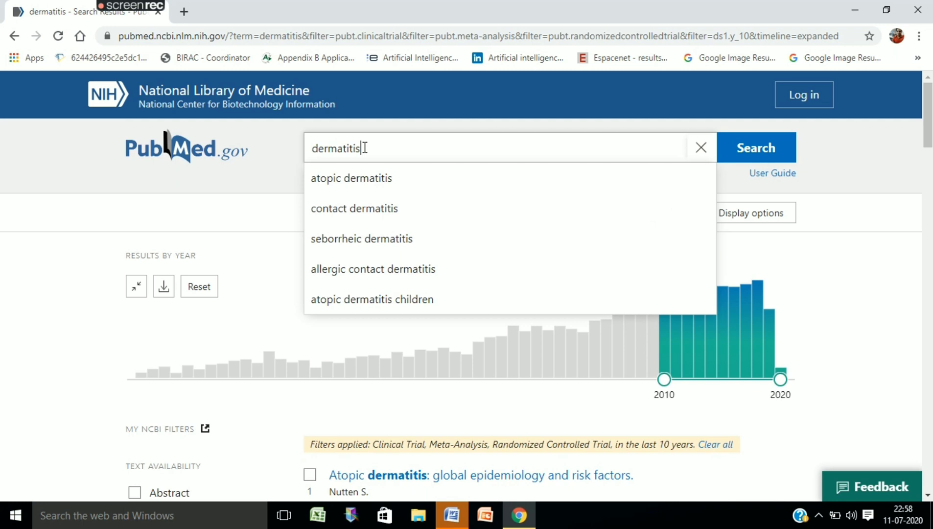
click(372, 213)
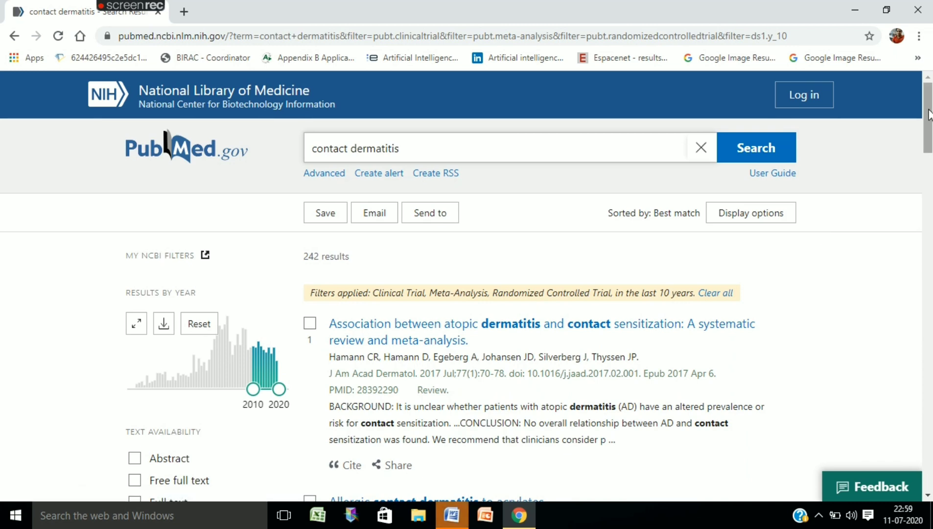
scroll(929, 118, down, 2)
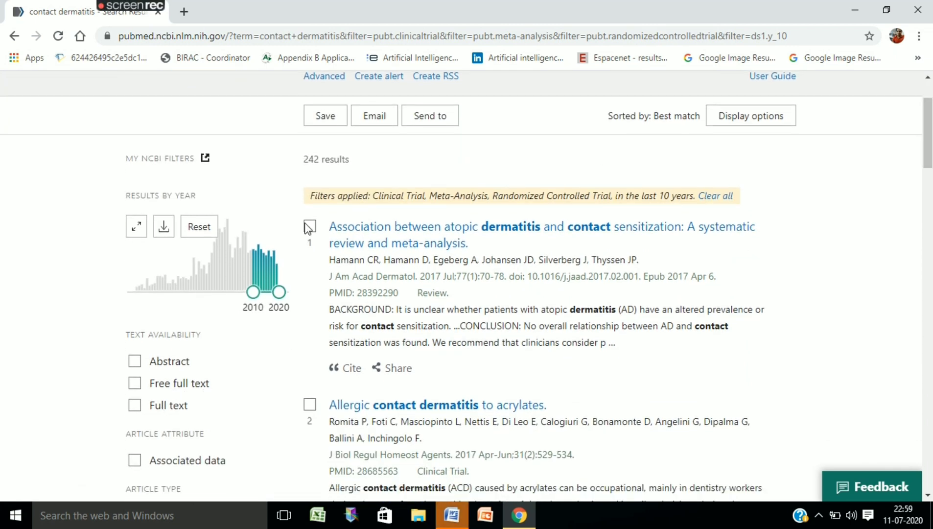
click(137, 227)
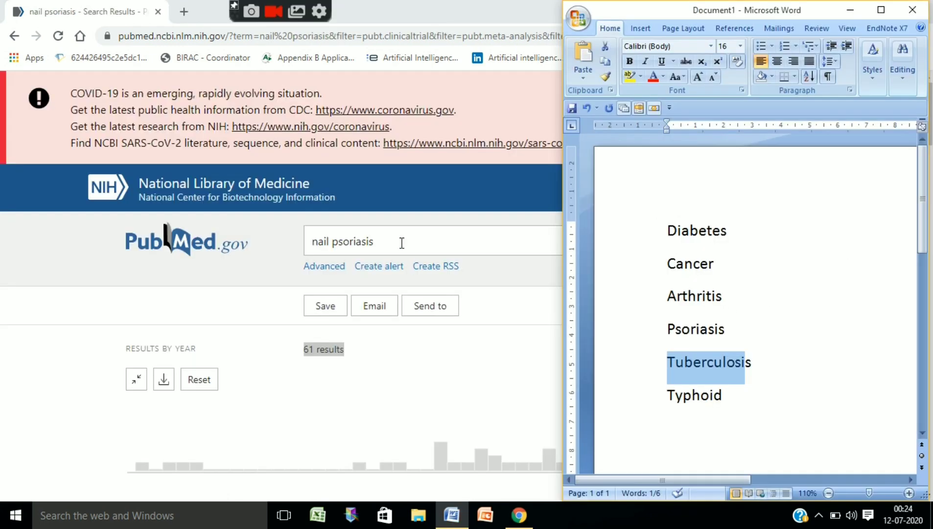
Review the nail psoriasis results by year in PubMed and highlight Diabetes through Psoriasis in the Word disease list.
click(400, 238)
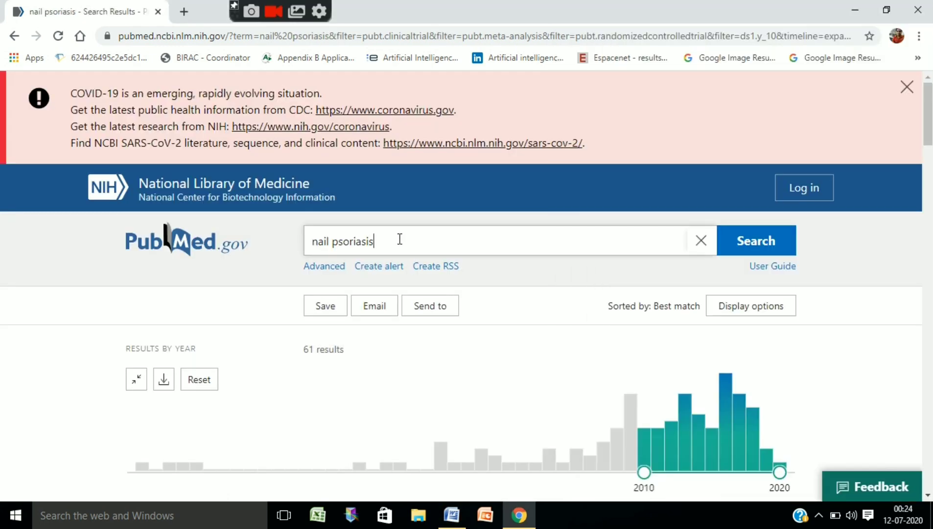
drag(930, 122, 930, 129)
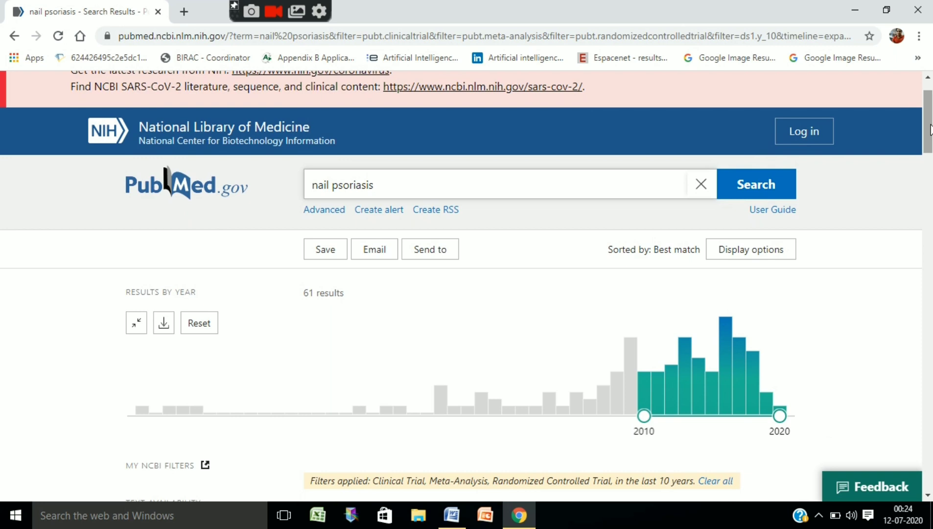
click(451, 515)
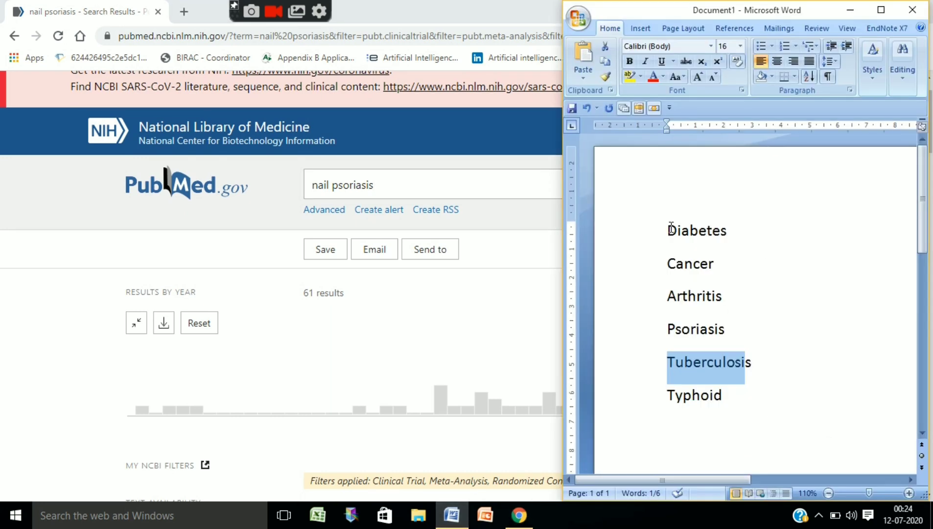
drag(667, 230, 721, 328)
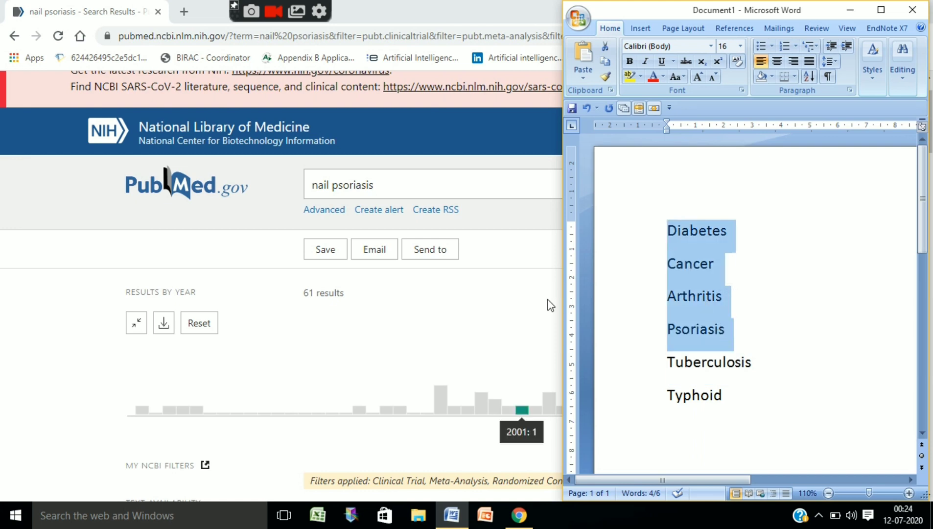
click(524, 258)
scroll(524, 258, up, 2)
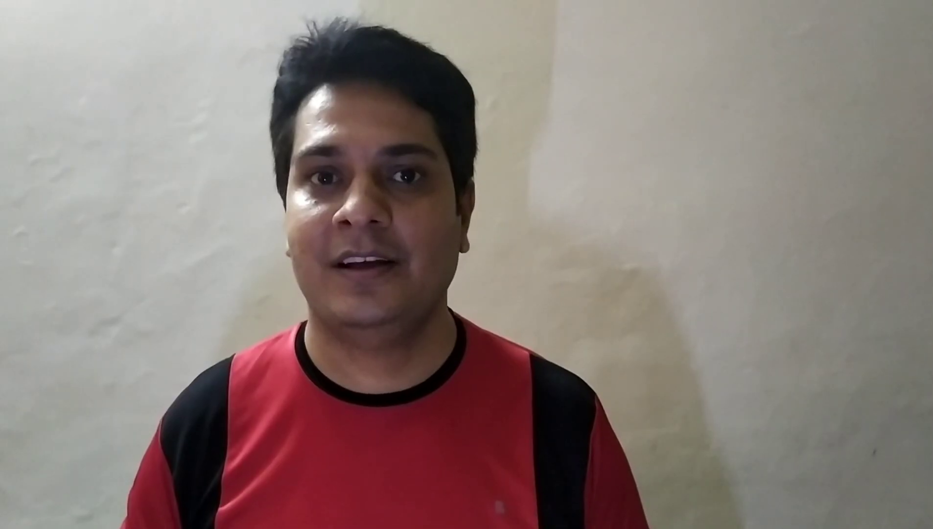